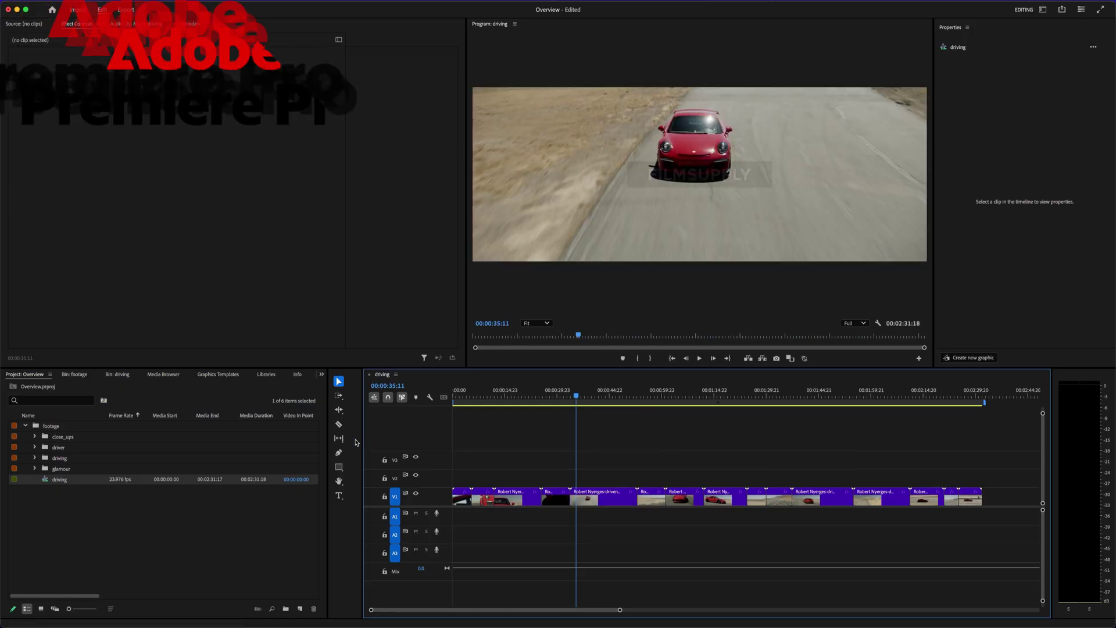
Split the long driving clip at 00:00:40:23 with the Razor tool, and again at points further along it
click(591, 397)
drag(591, 398, 596, 397)
click(338, 424)
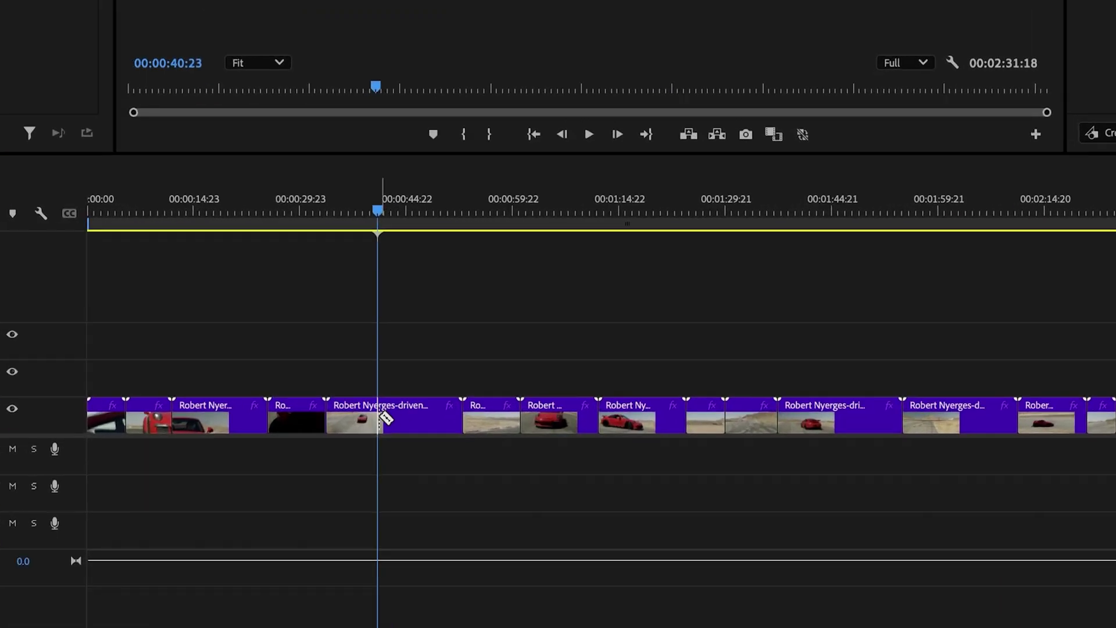
click(549, 478)
click(571, 479)
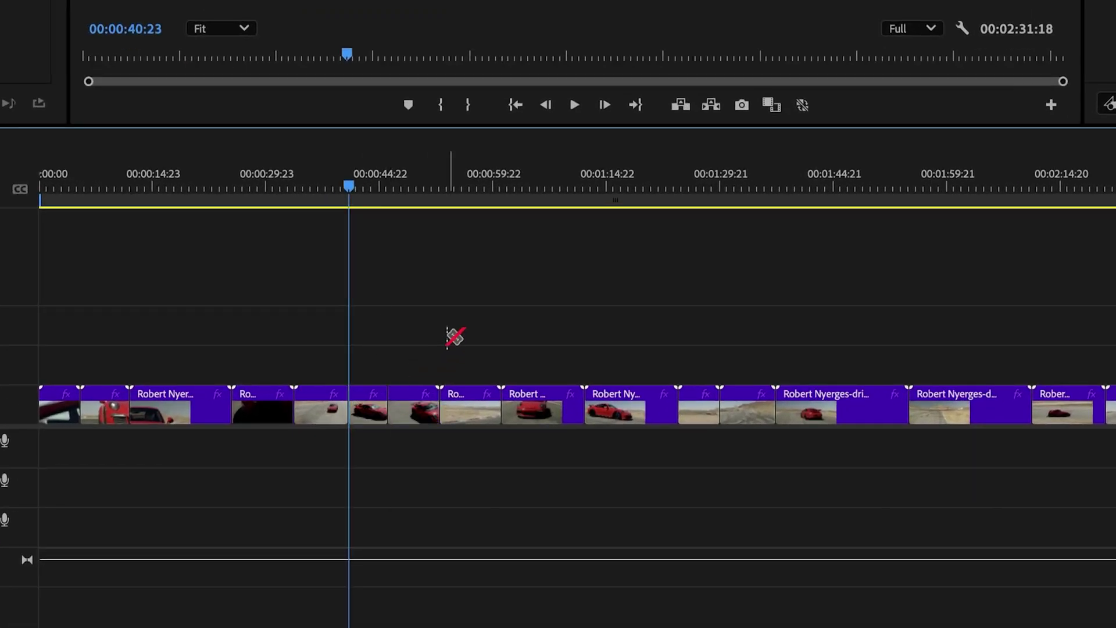
click(475, 410)
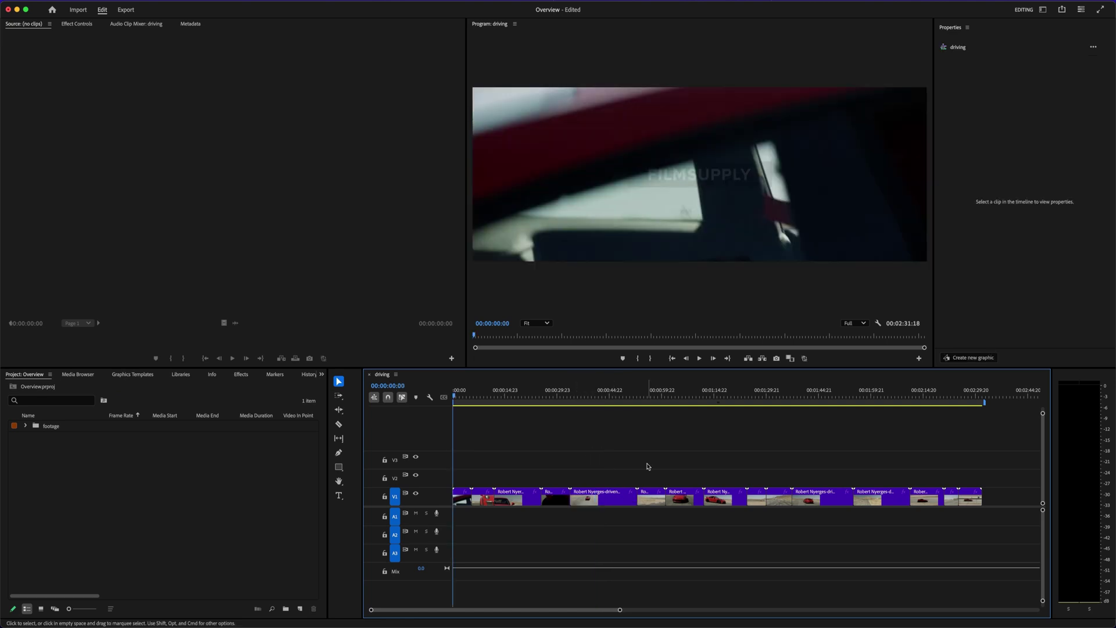
Play the sequence from its start to 00:00:01:05 and split the first clip there with the Razor tool
key(=)
key(=)
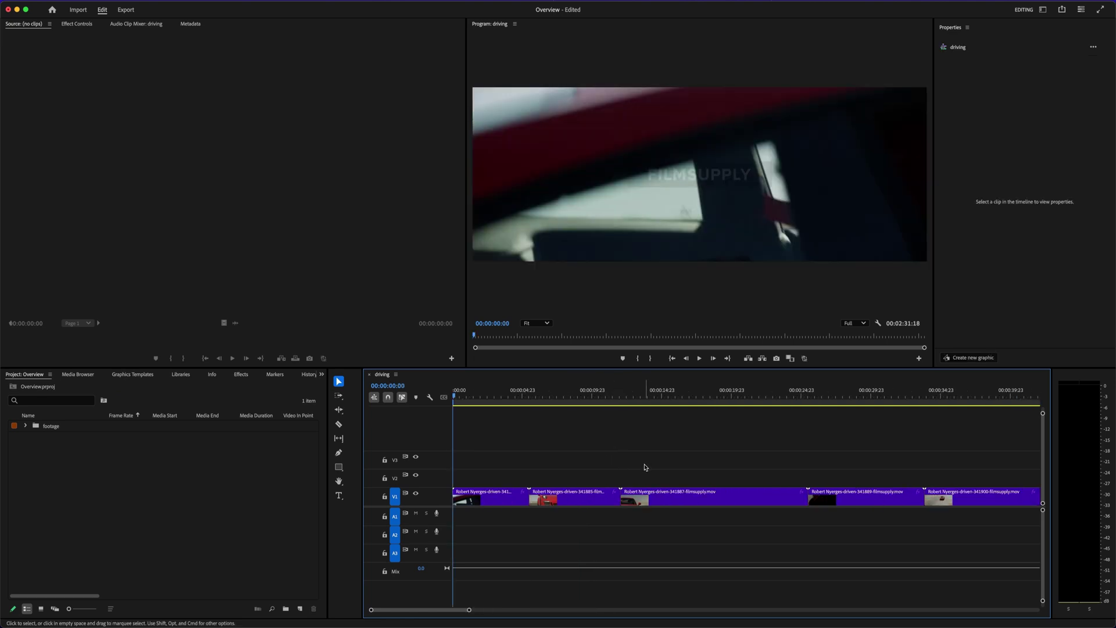
key(equal)
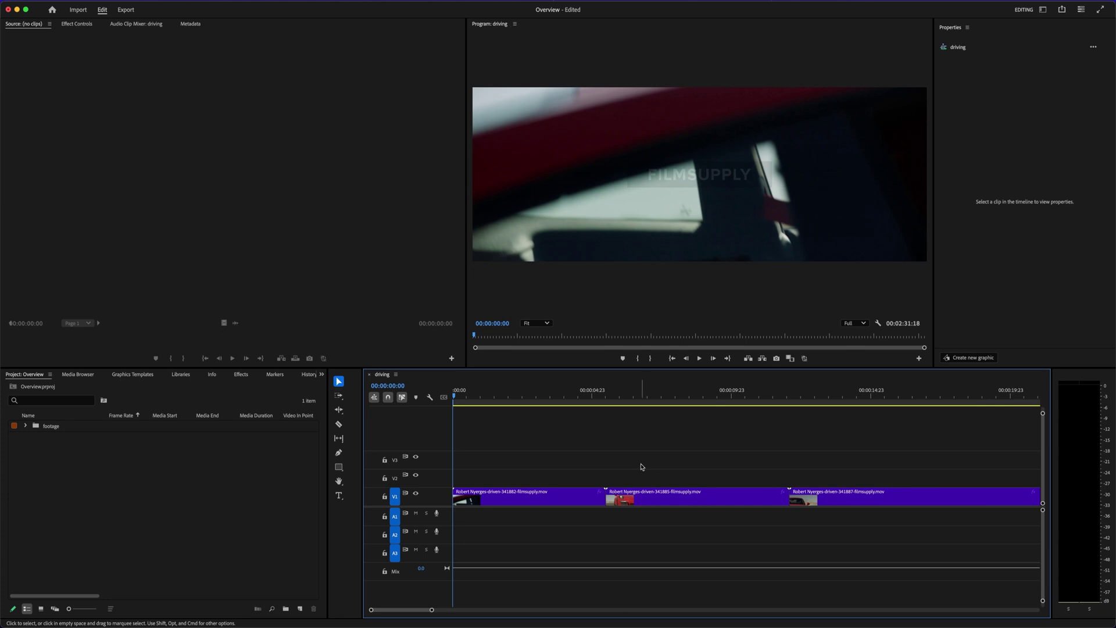
key(space)
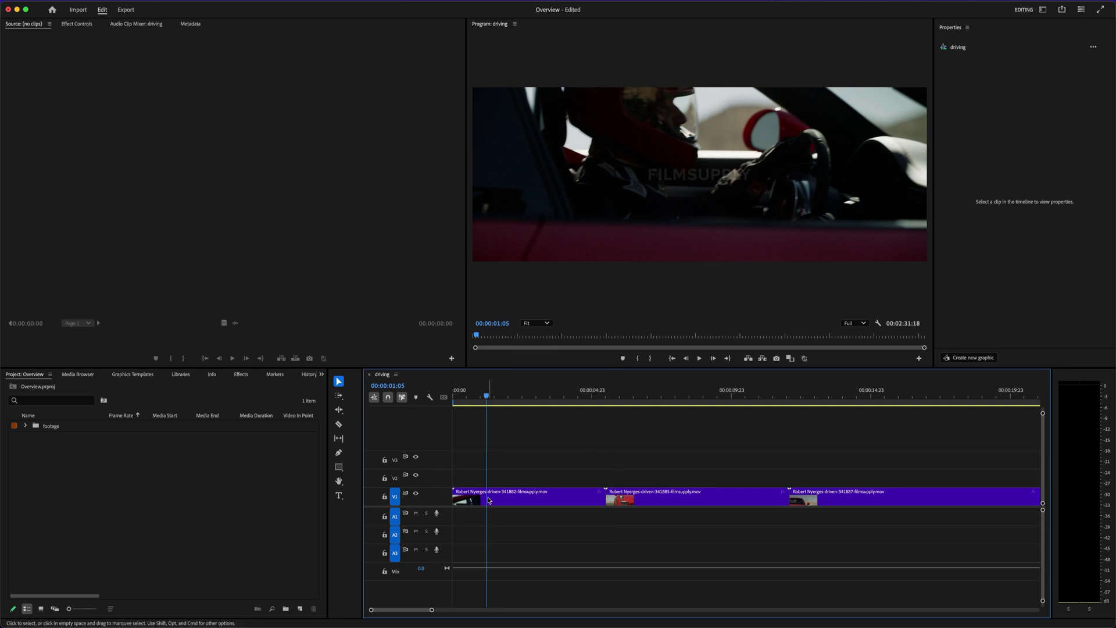
click(339, 424)
click(488, 498)
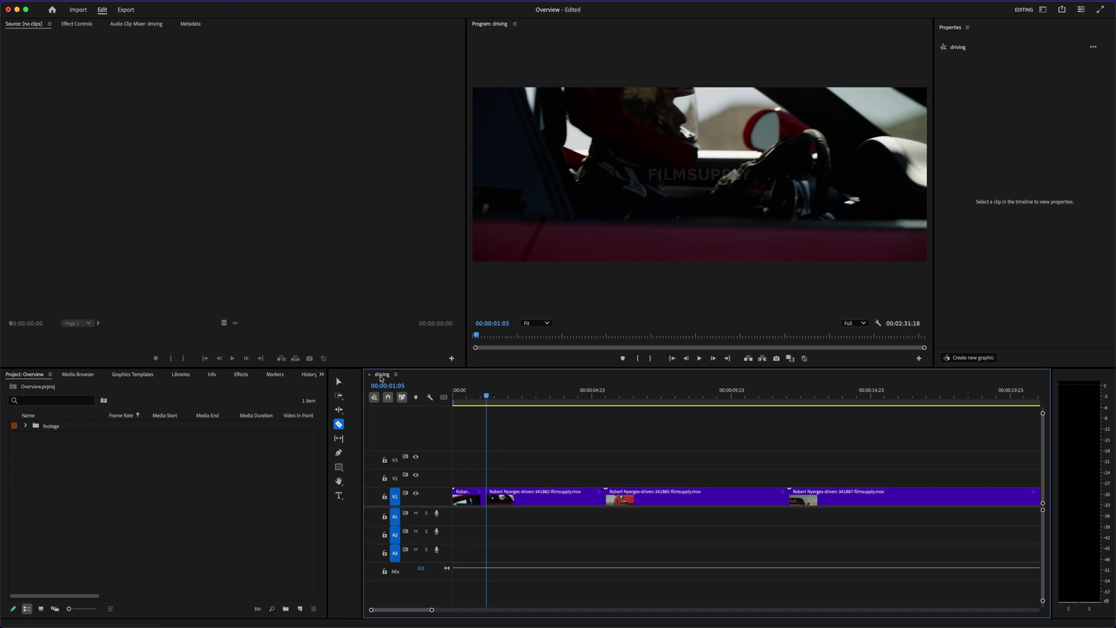
Delete the part of the first clip that follows the cut at 00:00:01:05
key(v)
click(536, 501)
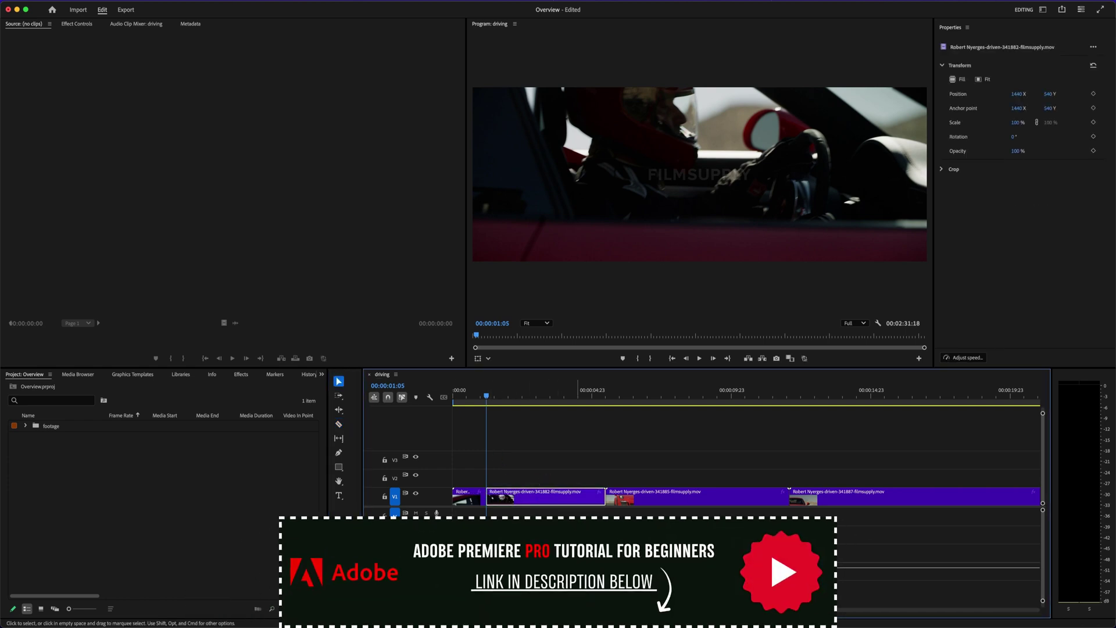
key(Delete)
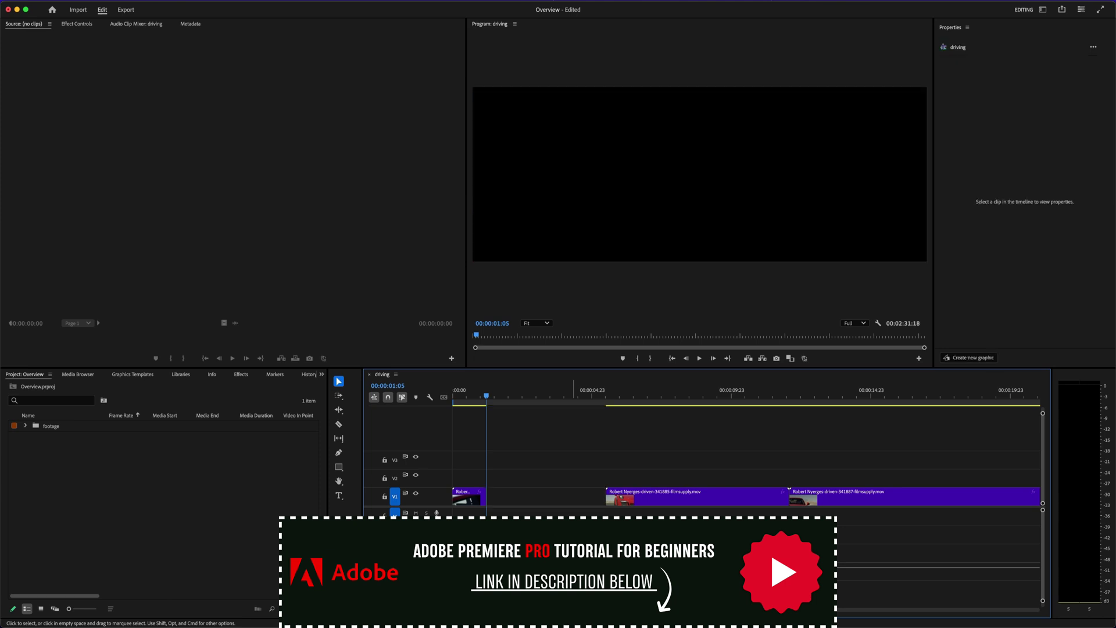
Delete the empty gap on track V1 after the first clip so the following clips close up
key(minus)
key(minus)
click(477, 497)
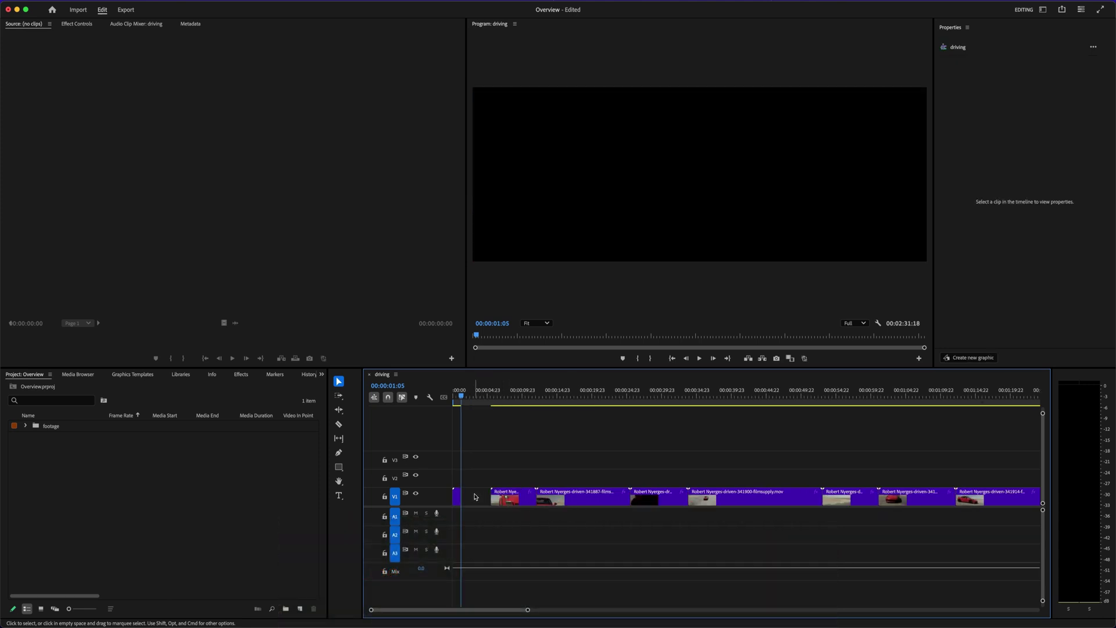
key(equal)
key(equal)
drag(552, 398, 486, 399)
click(569, 501)
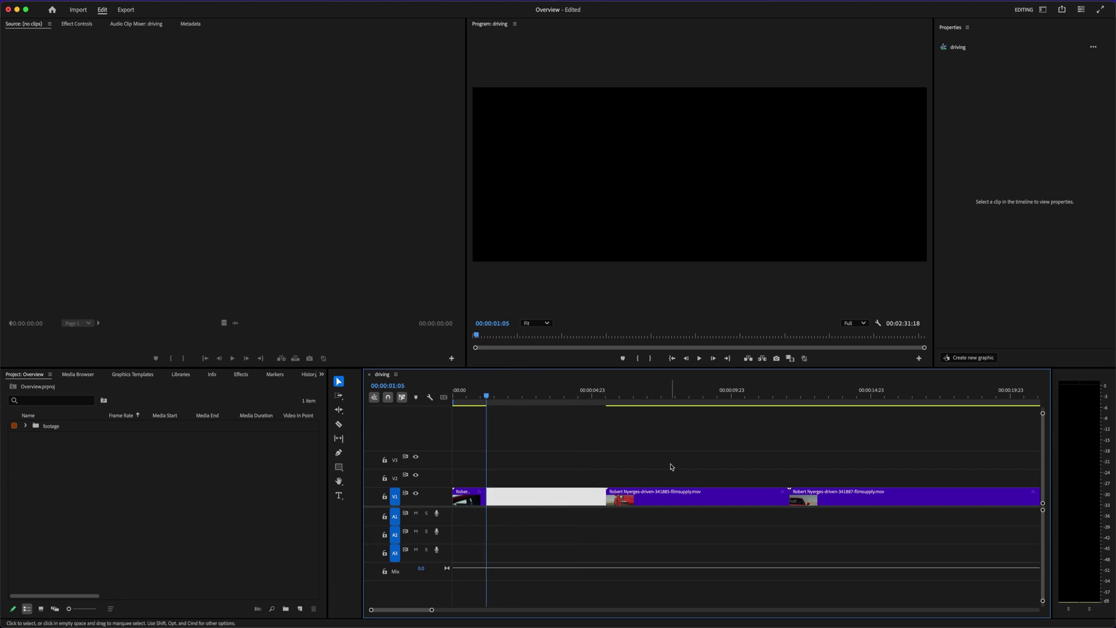
key(Delete)
key(minus)
key(minus)
key(minus)
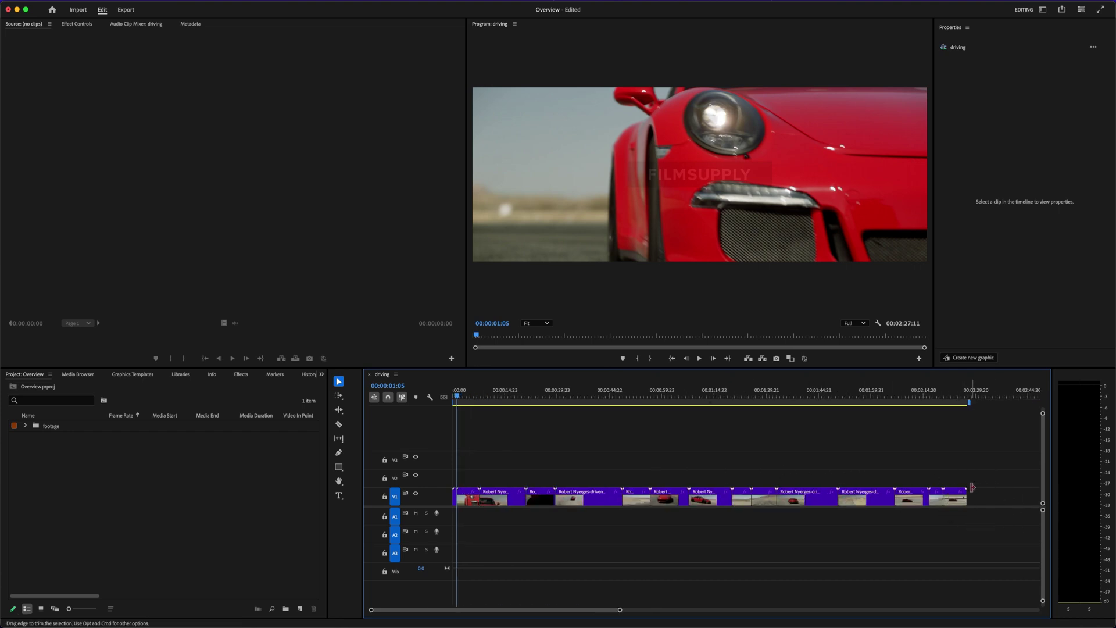
Undo the gap removal and the deletion of the first clip's second part
key(equal)
key(equal)
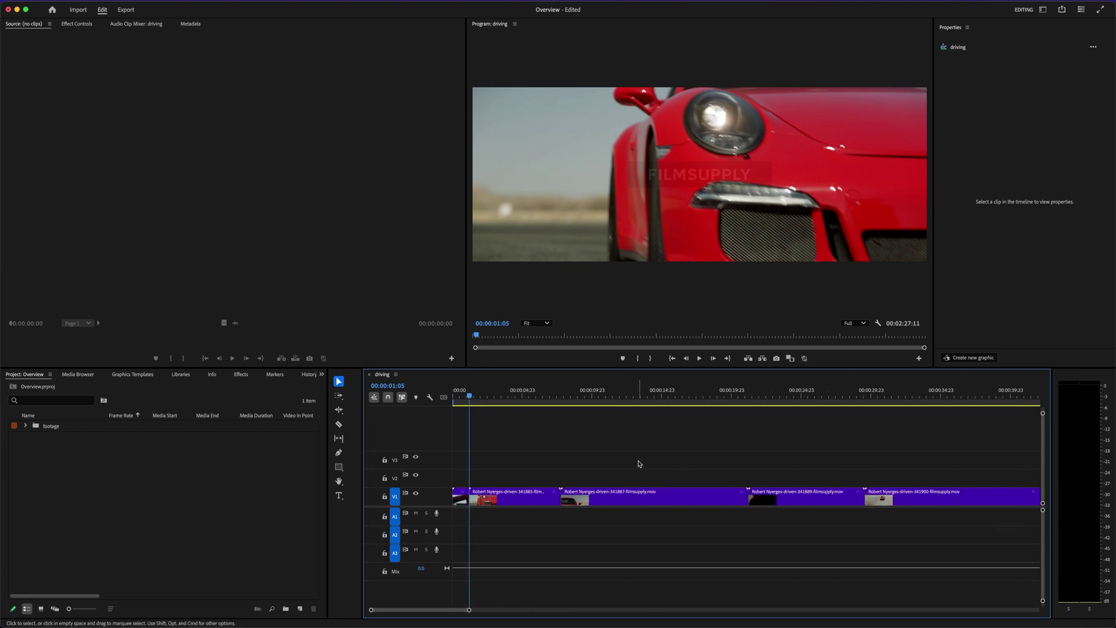
key(super+z)
key(super+z)
Ripple delete the first clip's second part, after the cut at 00:00:01:05
click(493, 503)
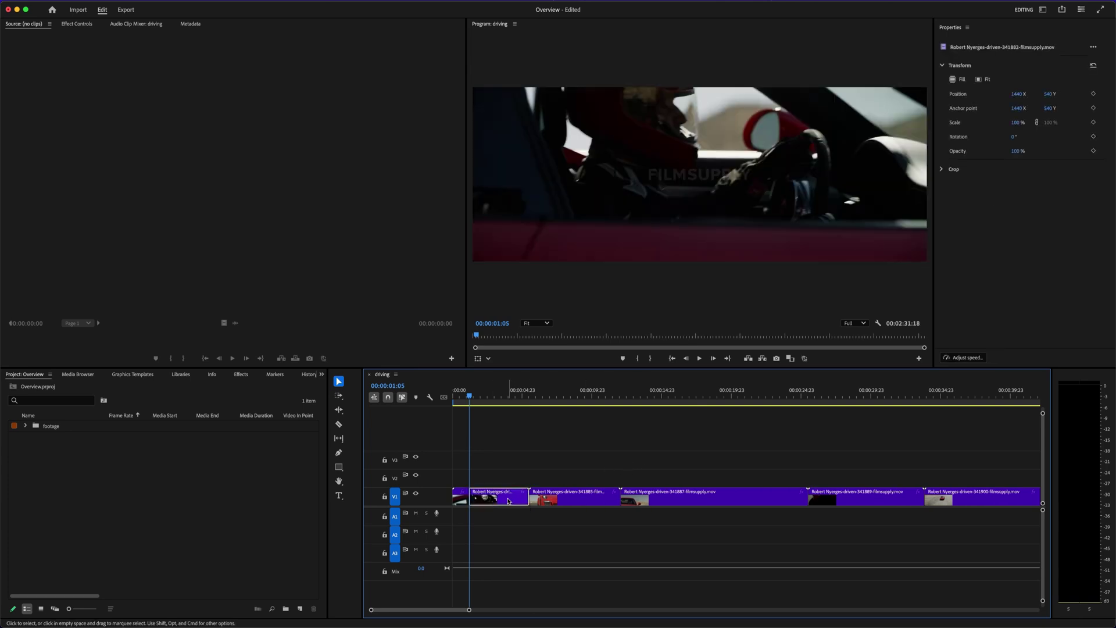
right_click(508, 501)
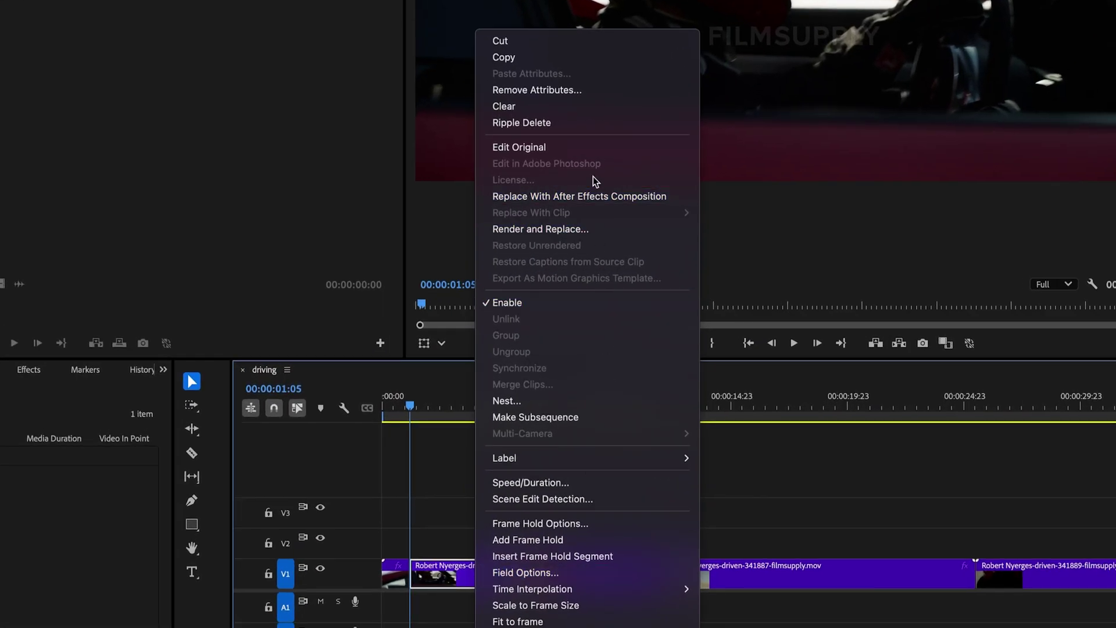
click(568, 124)
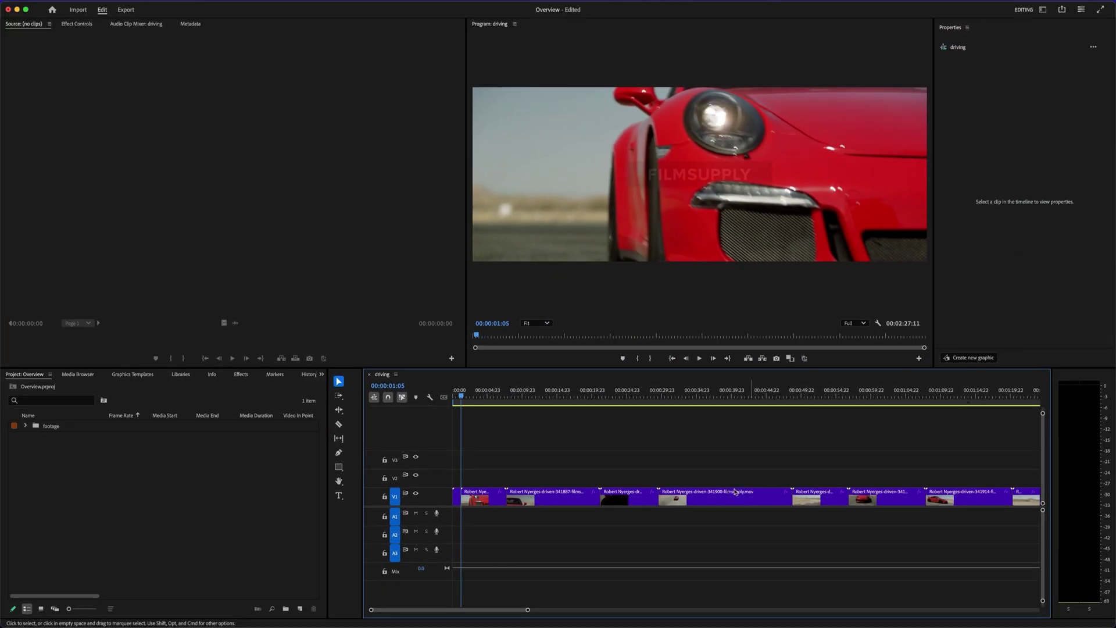
Find the shot of the red car approaching head-on and split its clip at 00:00:49:16 with the Razor tool
drag(461, 396, 793, 420)
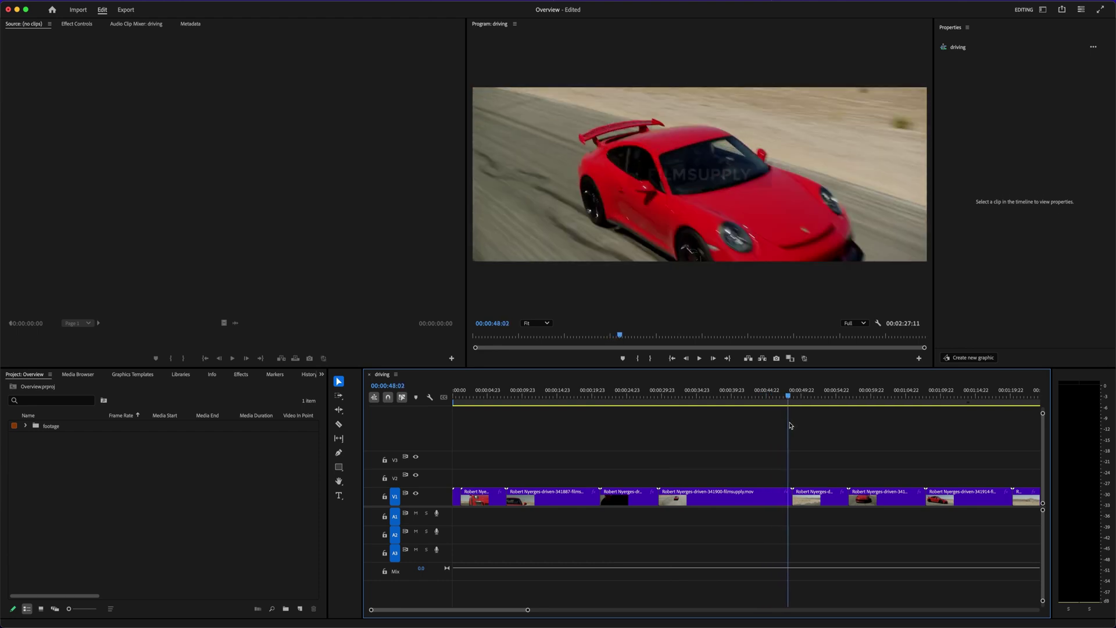
key(space)
key(space)
key(c)
click(798, 496)
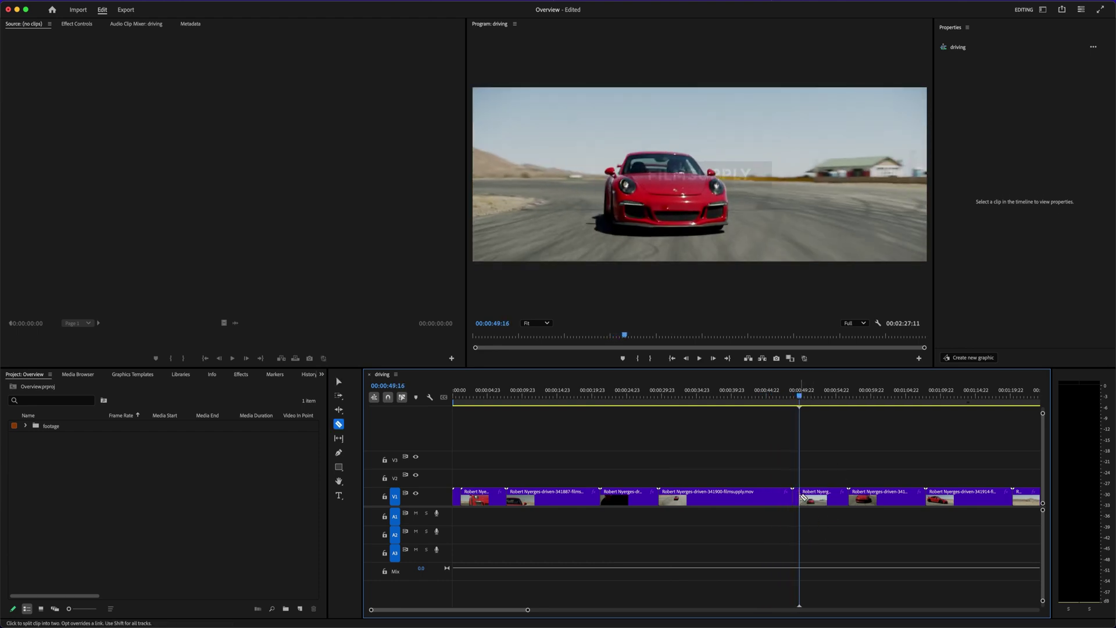
Try to move the short piece before the 00:00:49:16 cut to the start of the sequence, and undo the move
key(v)
drag(796, 496, 465, 483)
key(minus)
drag(1016, 470, 458, 496)
click(494, 467)
click(511, 455)
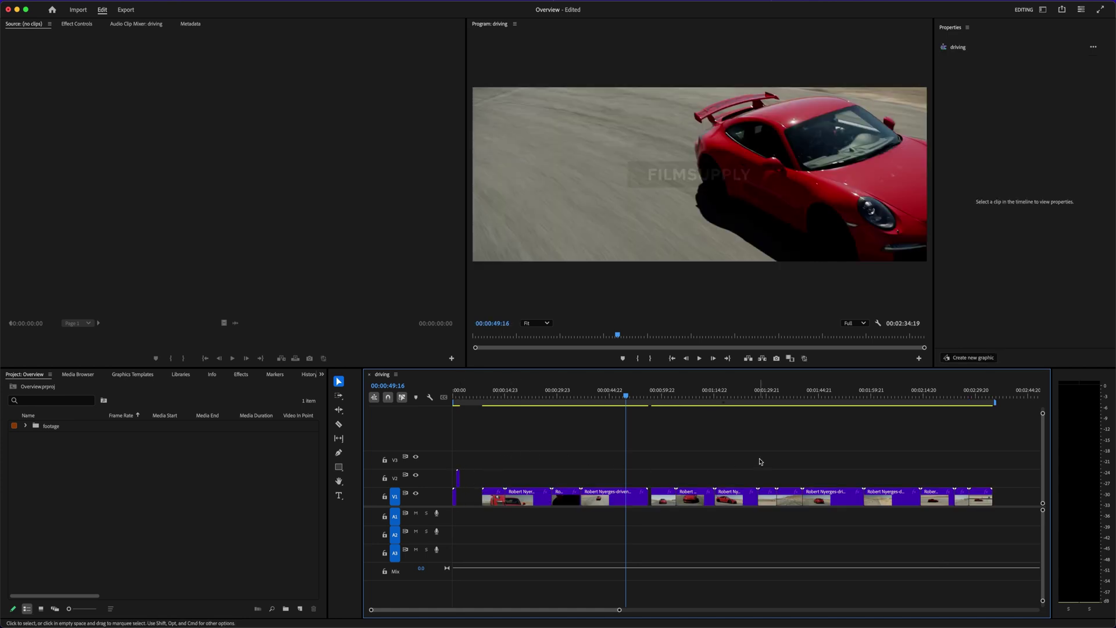
key(super+z)
key(super+z)
Cut the short piece just before 00:00:49:16 out of track V1 to the clipboard
key(=)
key(=)
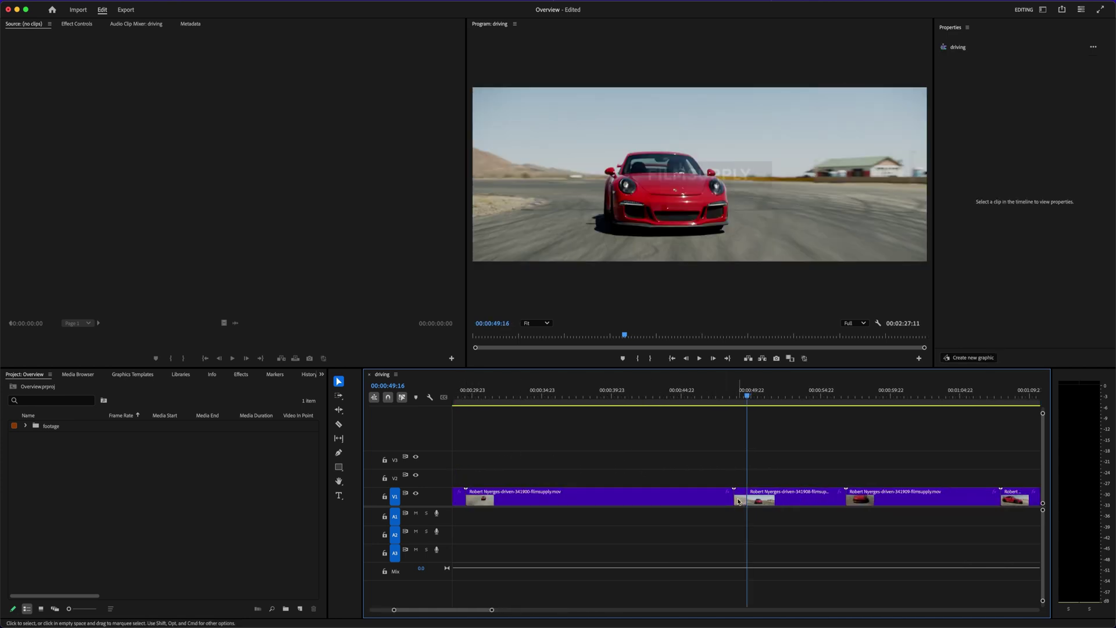
click(739, 499)
key(minus)
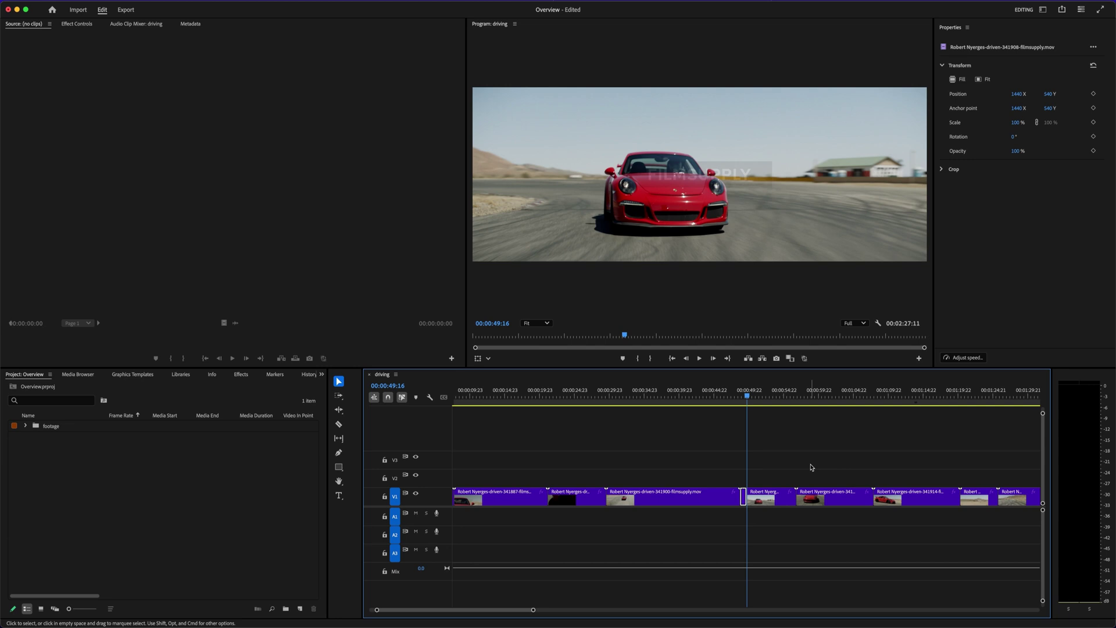
click(812, 467)
key(backslash)
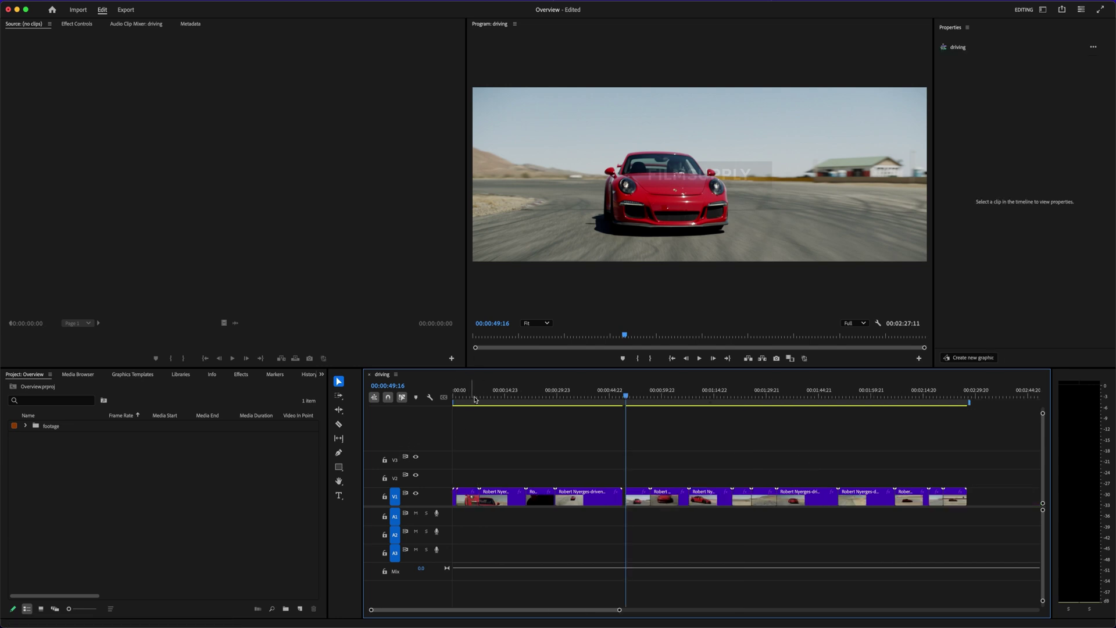
Paste-insert the cut piece right after the first clip, at 00:00:01:05
click(454, 397)
key(equal)
key(equal)
key(equal)
key(equal)
key(Down)
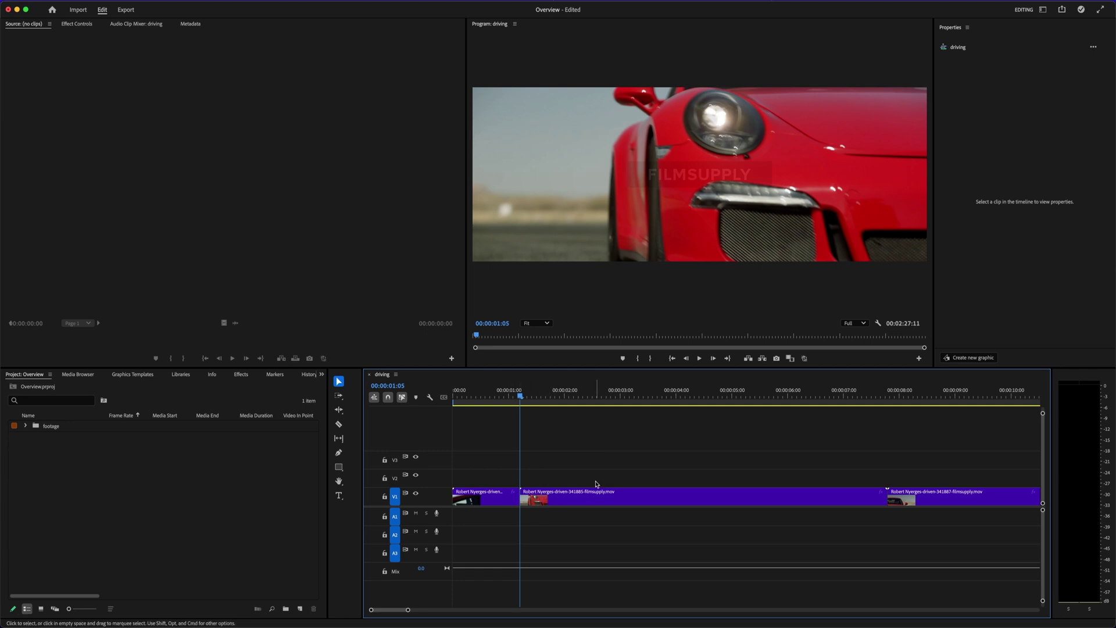
key(shift)
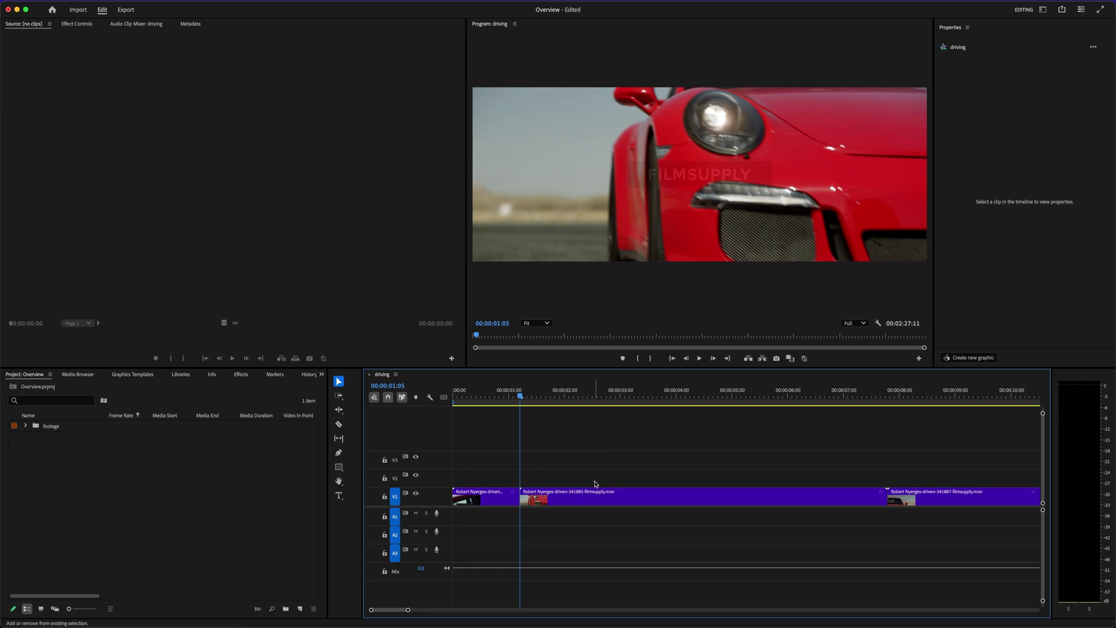
key(super+shift+v)
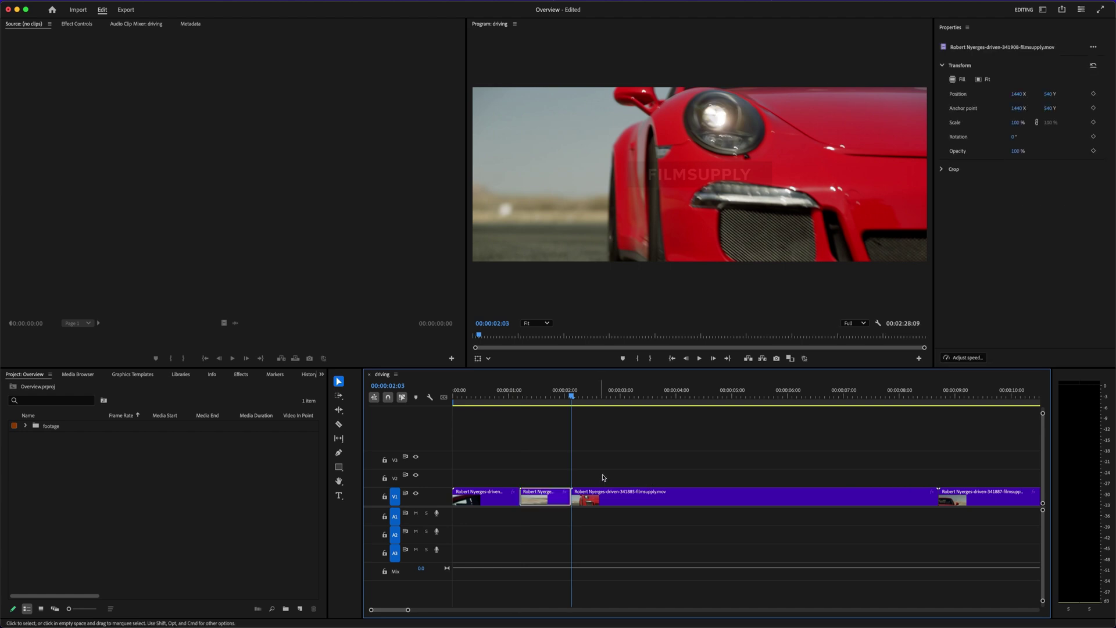
Play back the newly inserted clip to check the transition in and out of it
click(639, 467)
key(Up)
key(minus)
key(space)
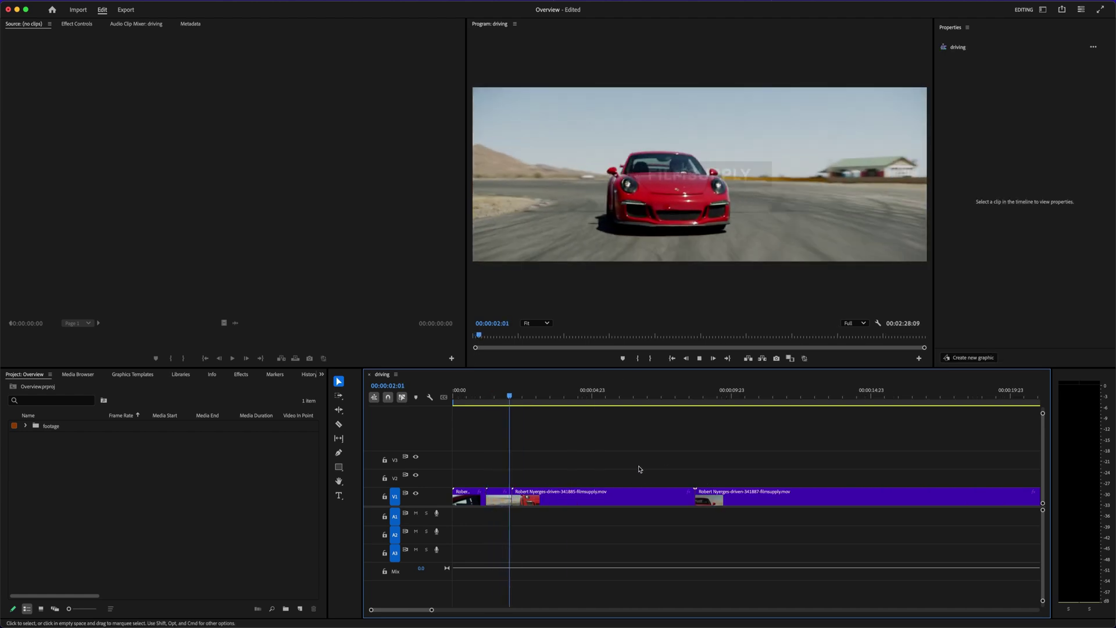
key(minus)
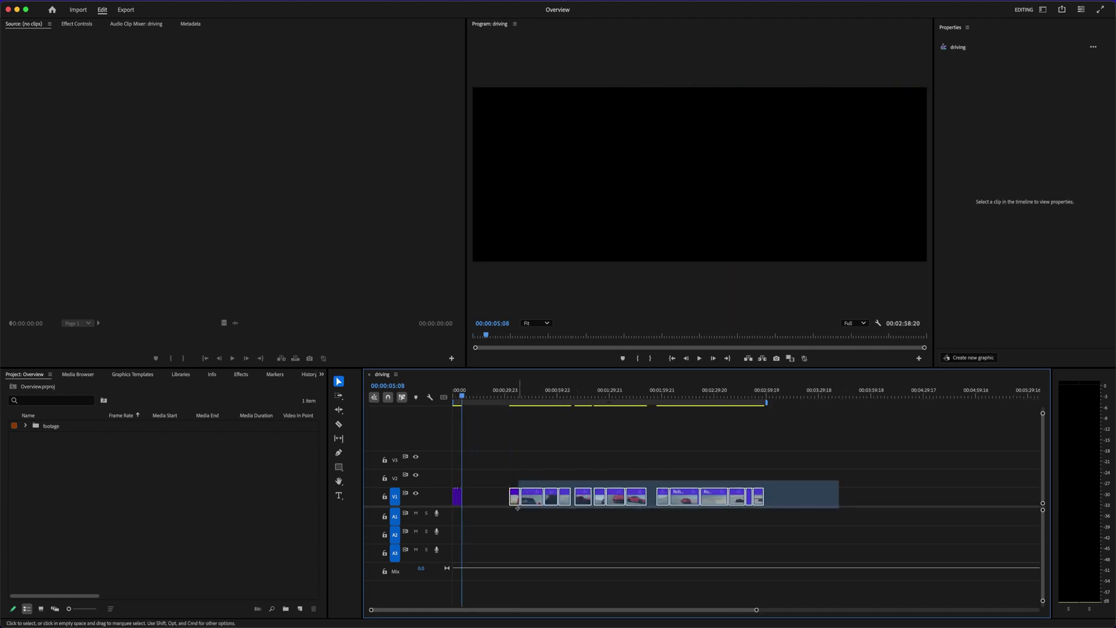
Delete all the unused clips after the short edited section at the start of track V1
drag(518, 508, 518, 510)
key(equal)
key(equal)
key(equal)
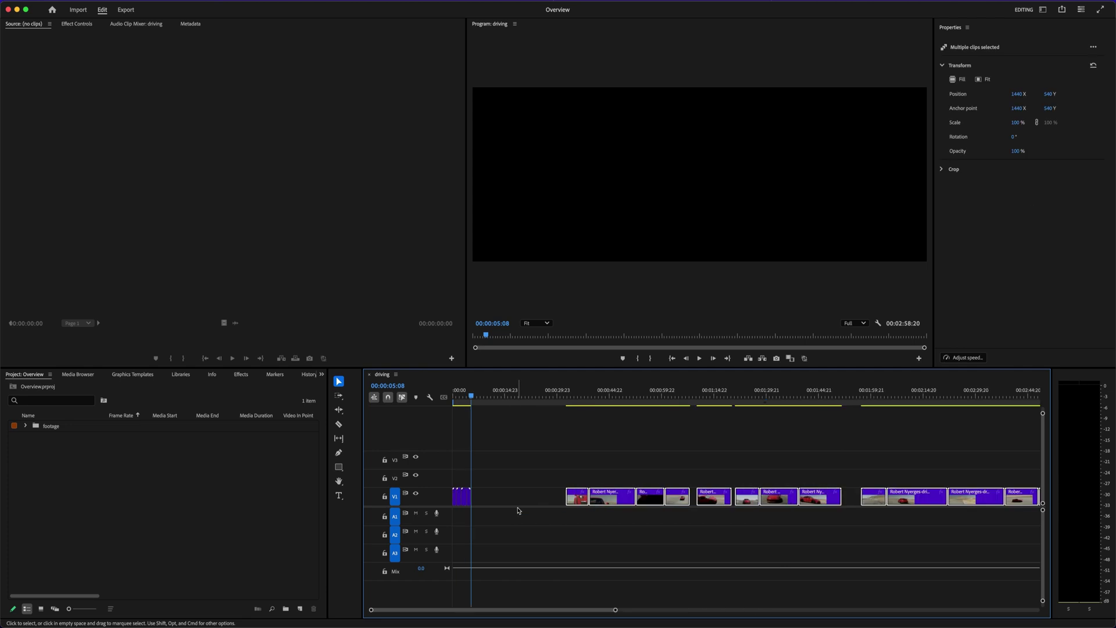
key(Delete)
key(minus)
key(minus)
key(minus)
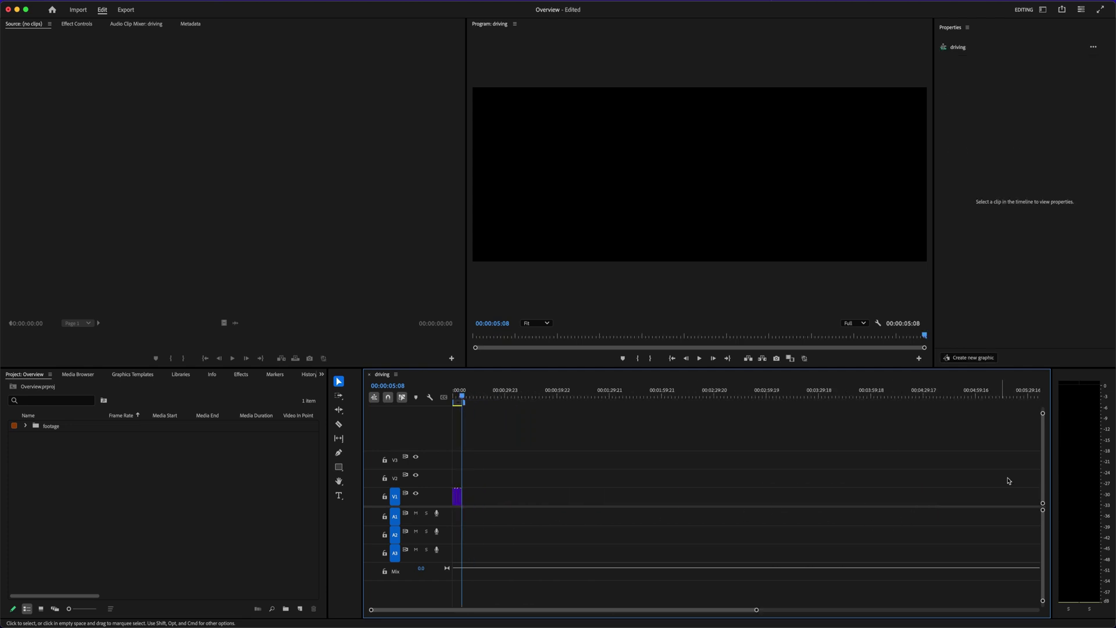
Play back the four-clip edit from the beginning of the sequence
key(equal)
key(equal)
key(equal)
key(equal)
key(Home)
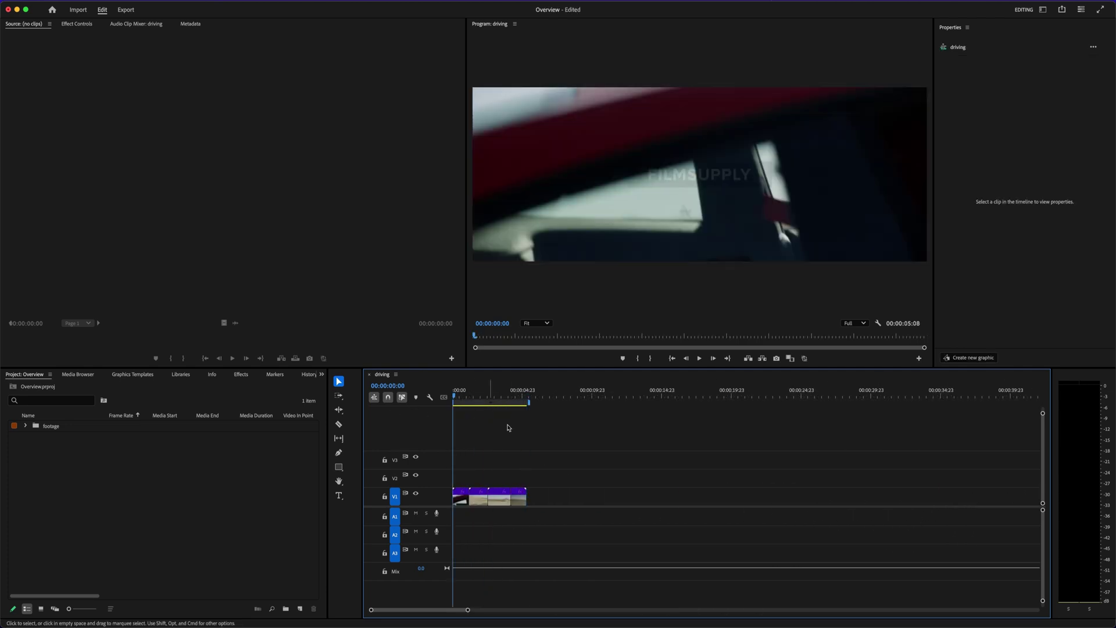
key(equal)
key(space)
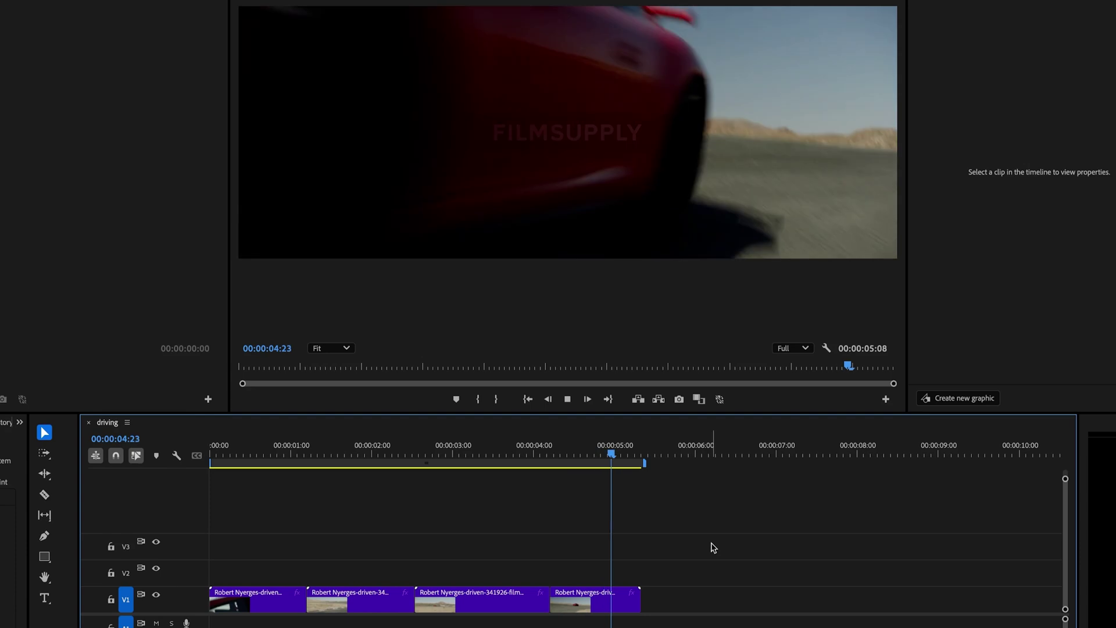
key(space)
Return the playhead to the start of the sequence and save the project
key(Up)
key(Up)
key(Up)
key(Up)
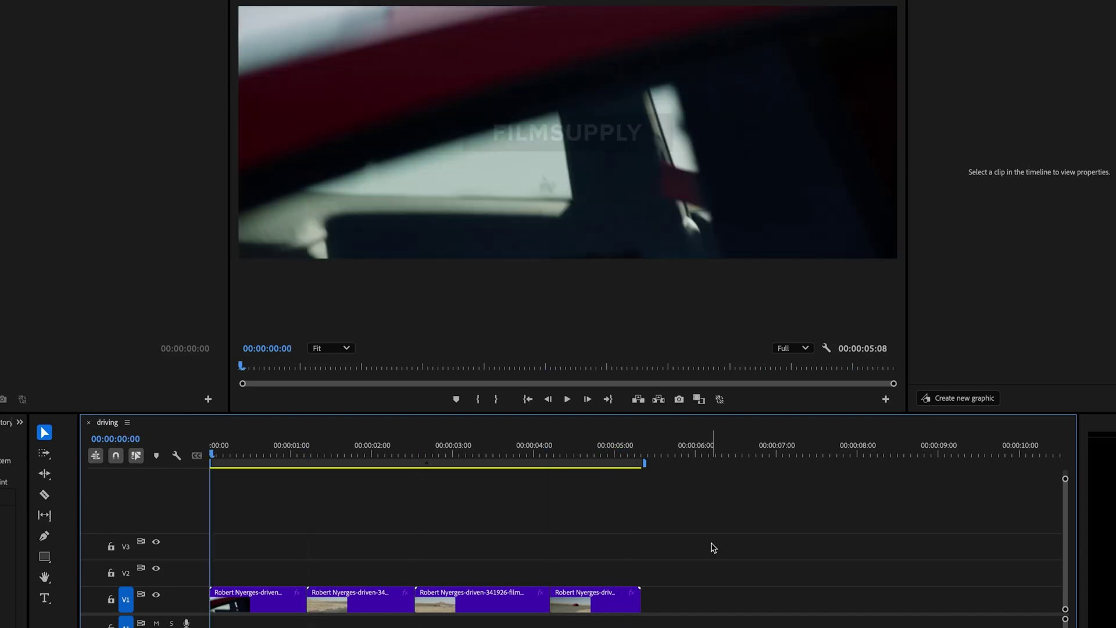
key(ctrl+s)
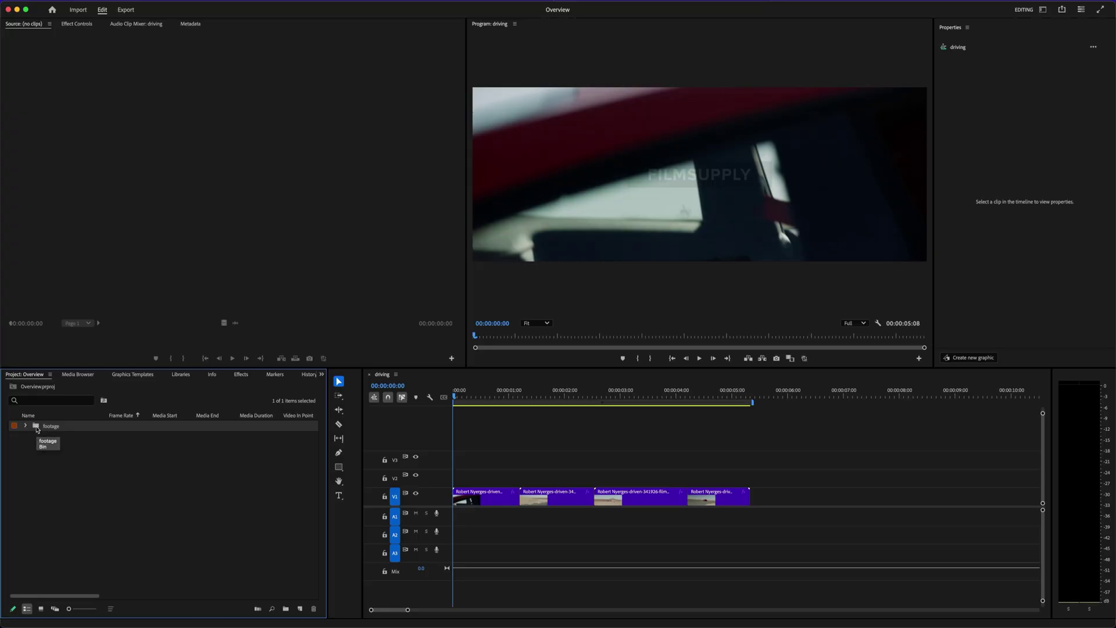
Open the footage bin and the close_ups bin inside it
double_click(37, 427)
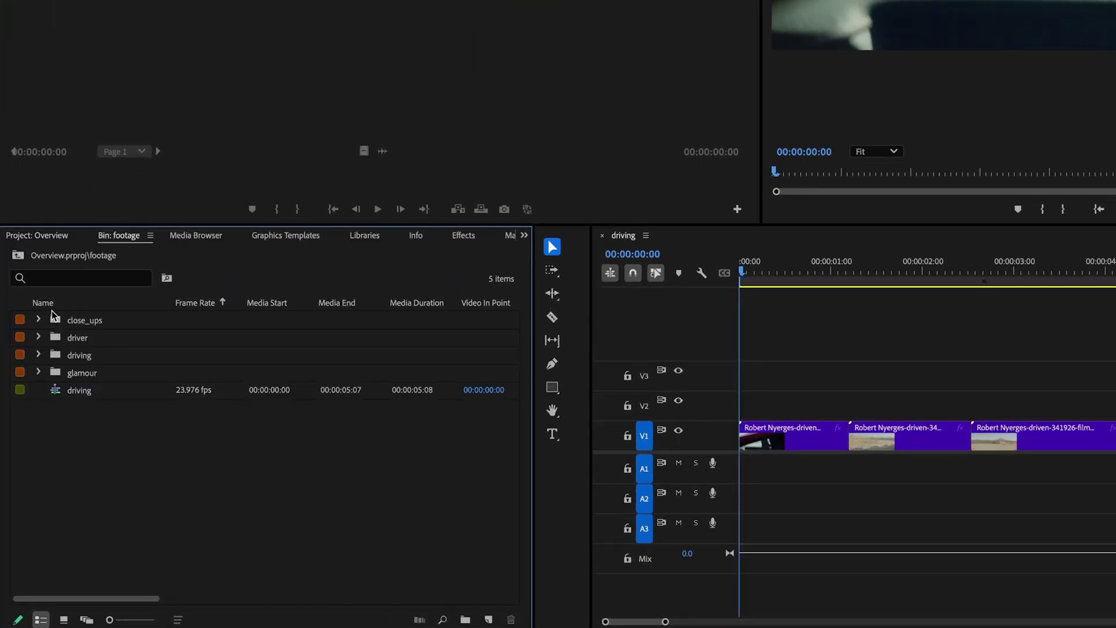
double_click(58, 322)
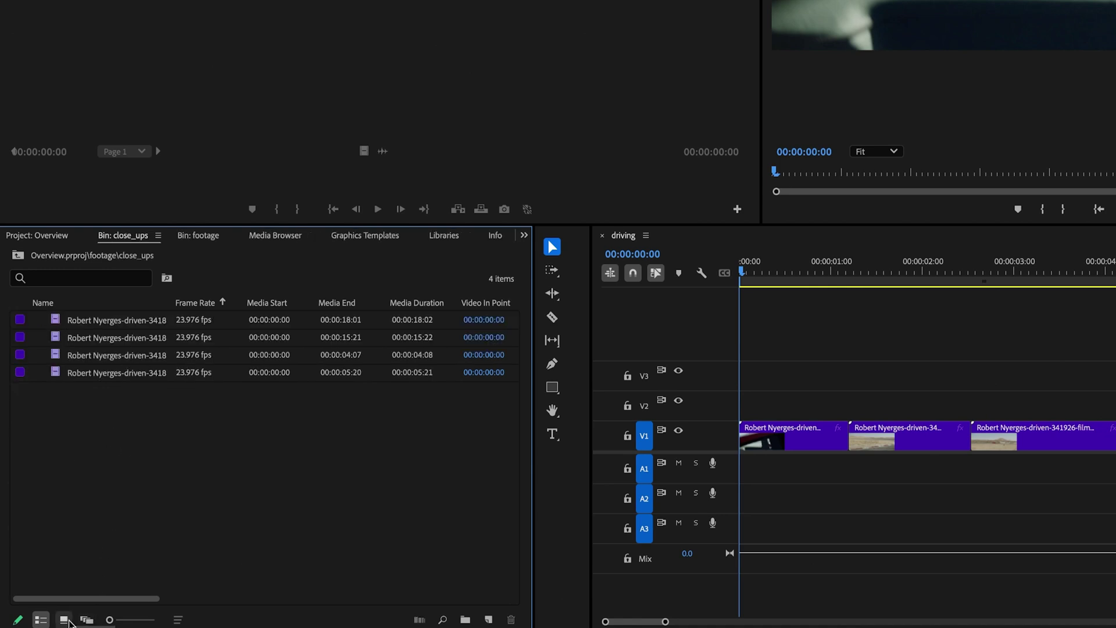
Show the close_ups bin as thumbnails and open the gear-shifter clip in the Source Monitor at its first frame
click(69, 621)
click(114, 357)
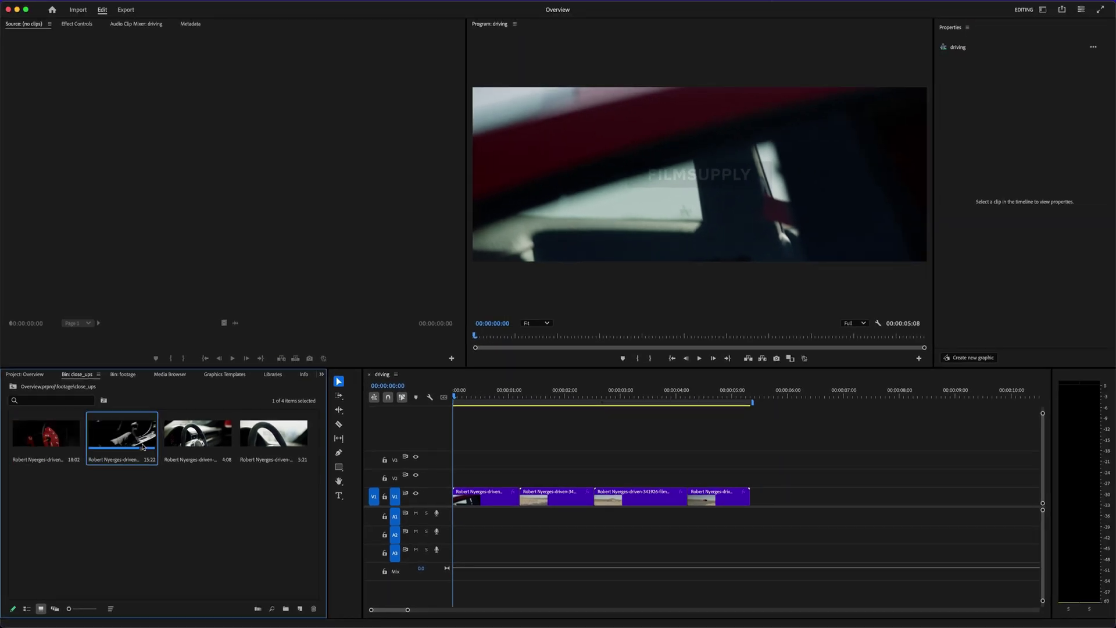
click(121, 440)
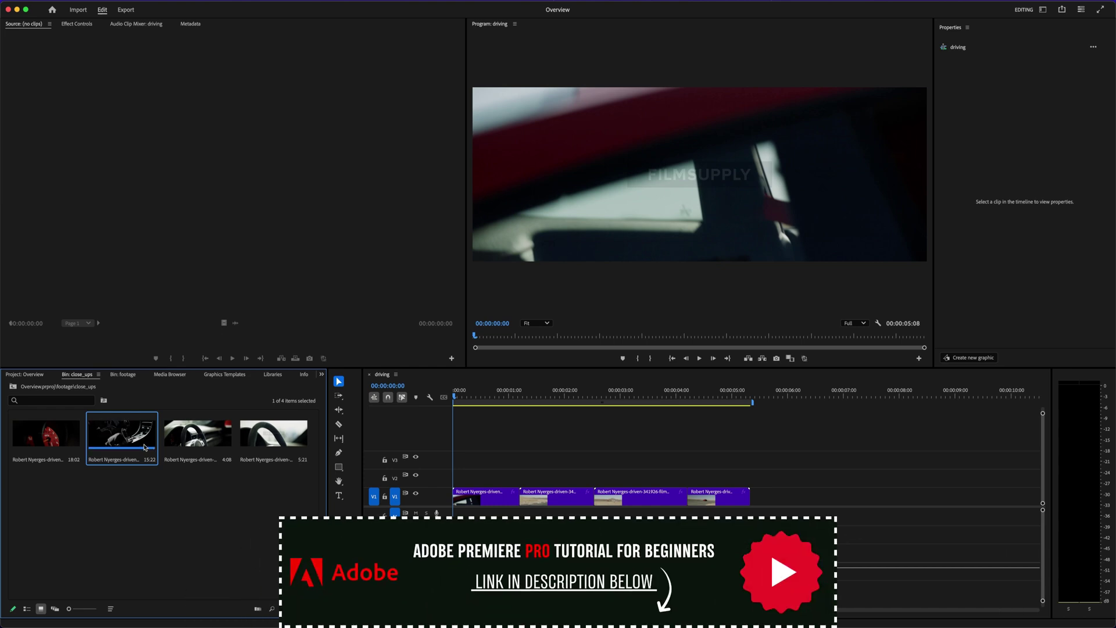
double_click(120, 439)
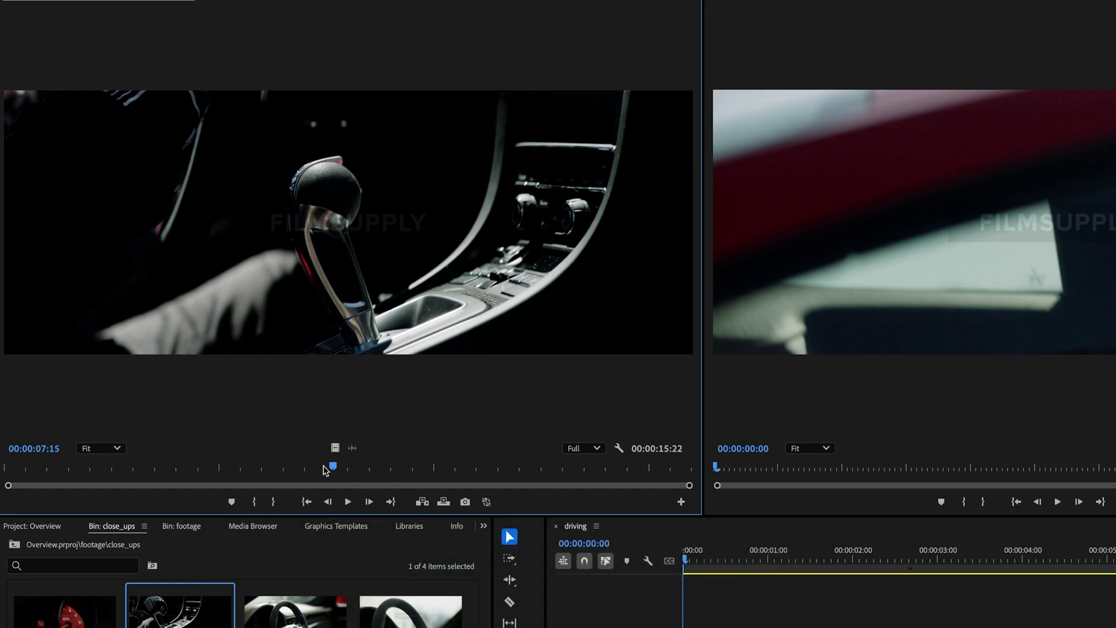
drag(217, 335, 7, 335)
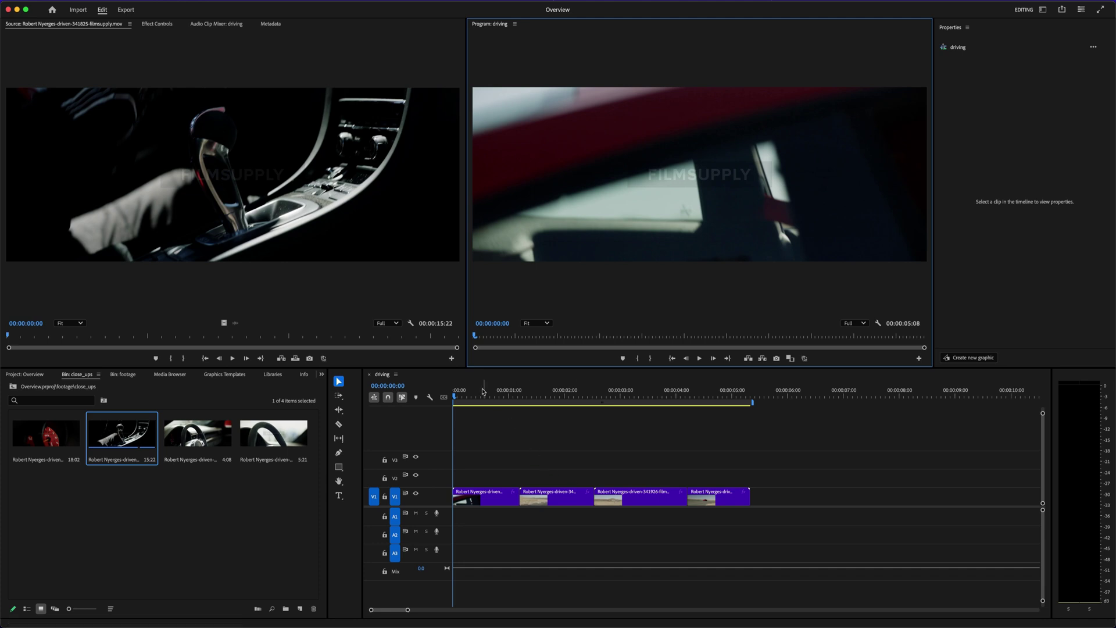
Scrub the driving sequence's playhead back to the start and reopen the gear-shifter clip in the Source Monitor
click(764, 546)
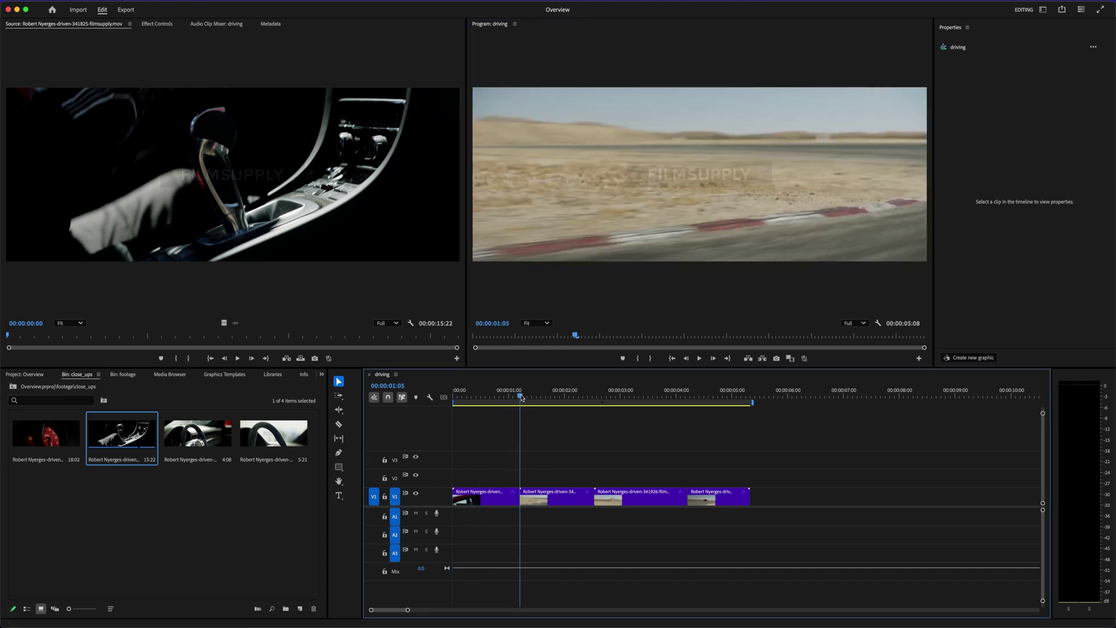
drag(522, 397, 437, 424)
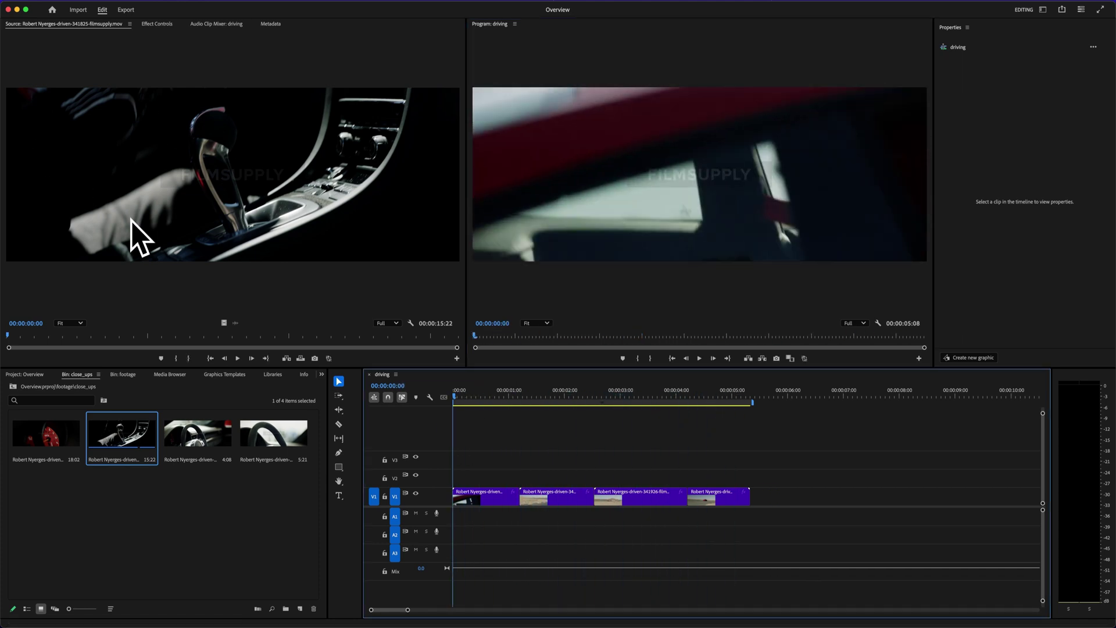
double_click(121, 436)
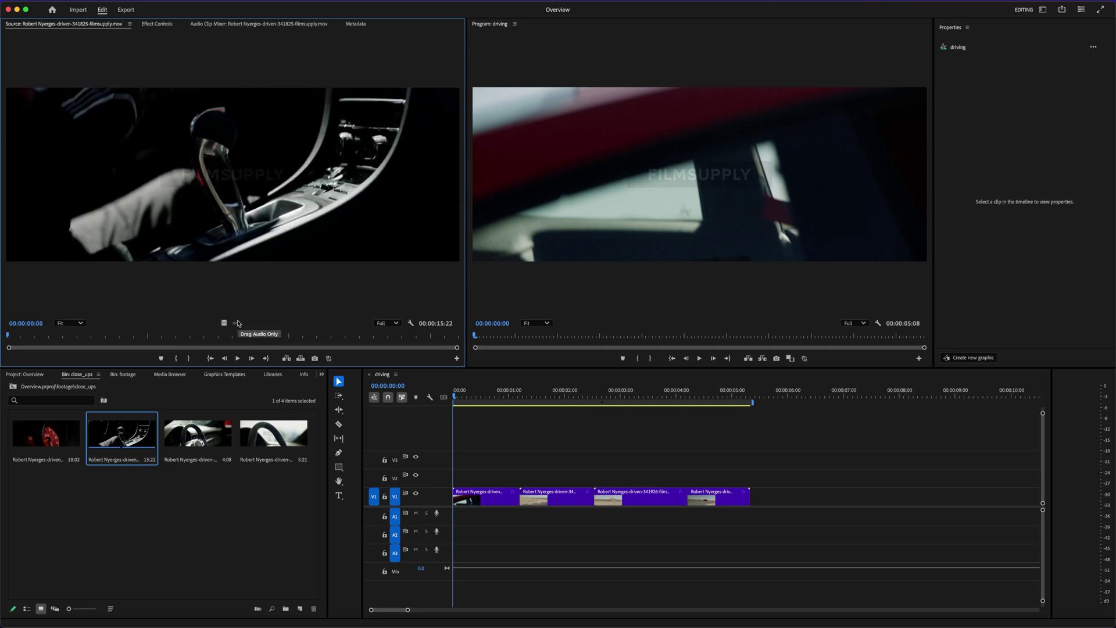
Mark the gear-shifter clip from its first frame to an Out point at 00:00:00:21
key(space)
key(space)
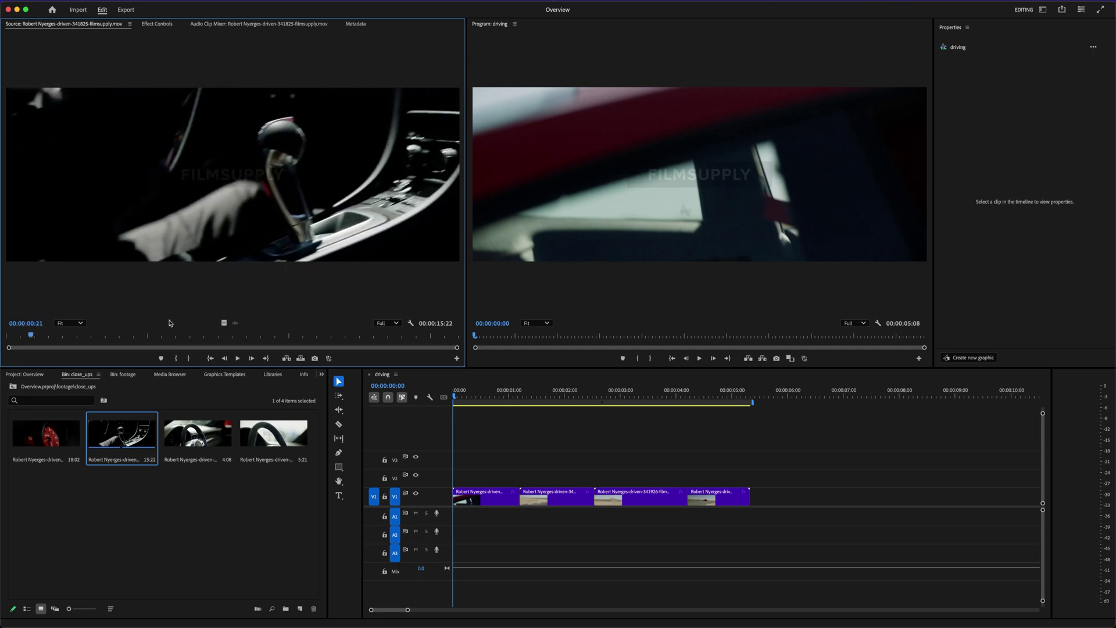
click(189, 359)
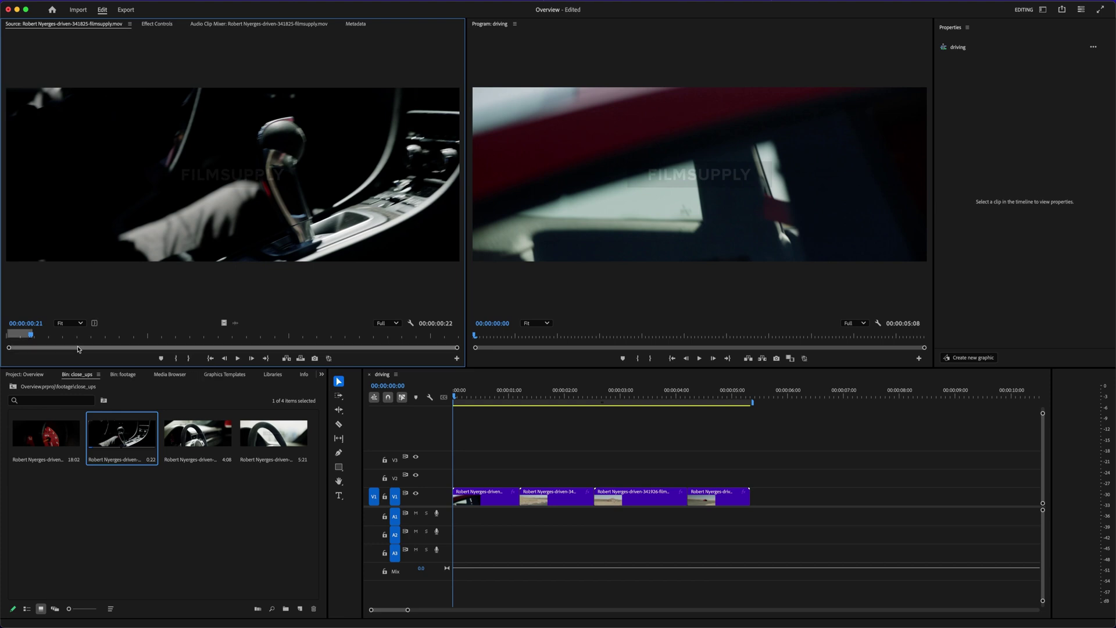
key(Home)
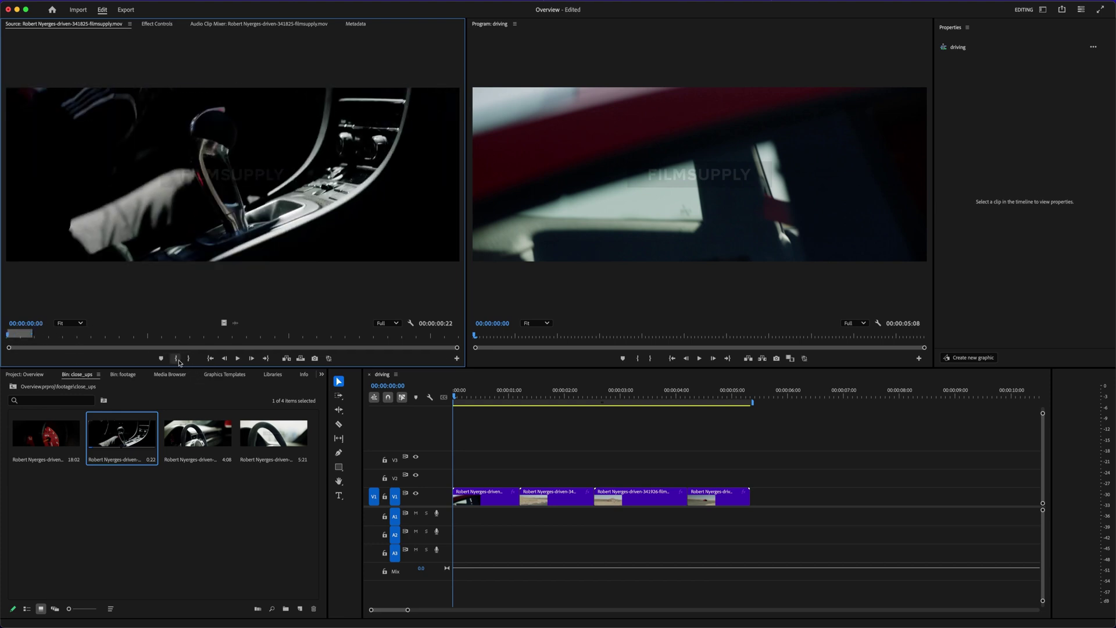
Try inserting the marked gear-shifter range ahead of the first clip in the driving sequence, and revert it
click(570, 467)
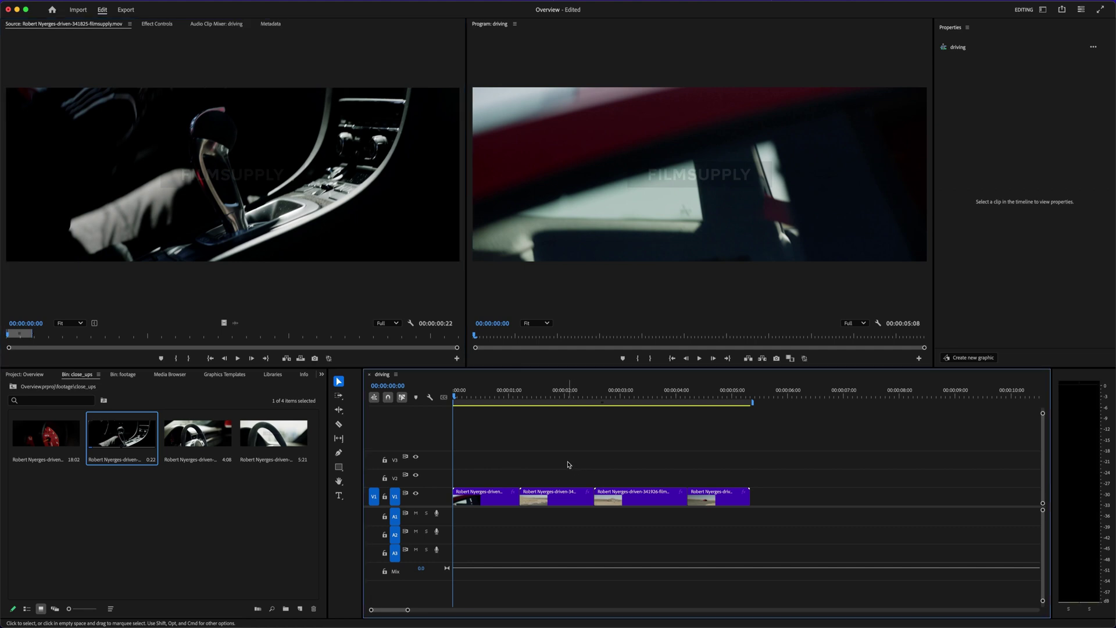
click(287, 359)
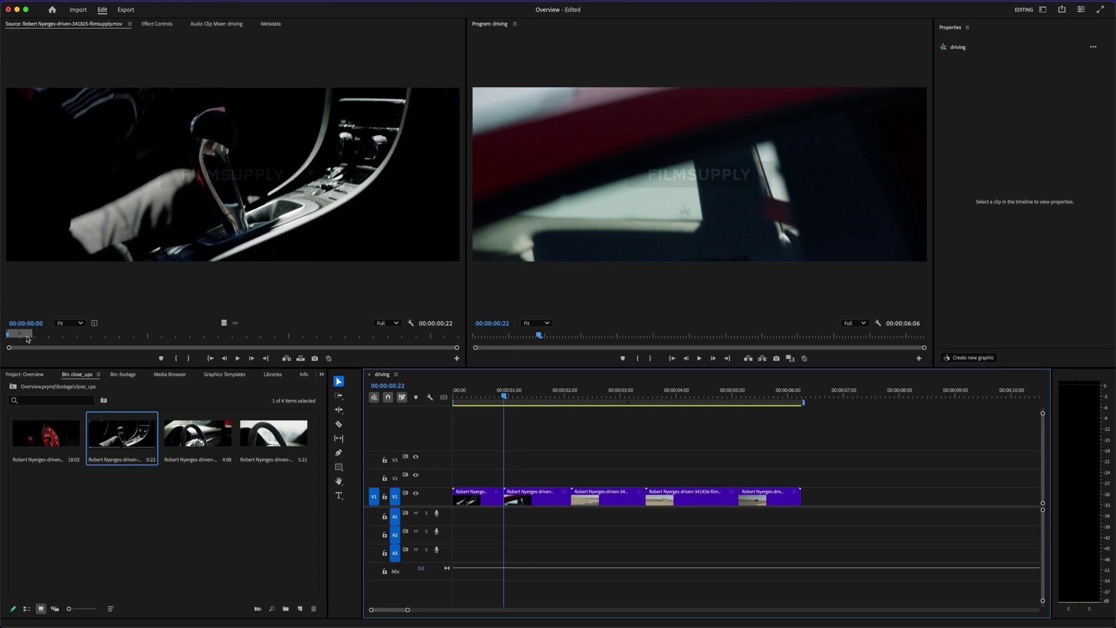
click(485, 498)
click(605, 457)
key(Home)
key(w)
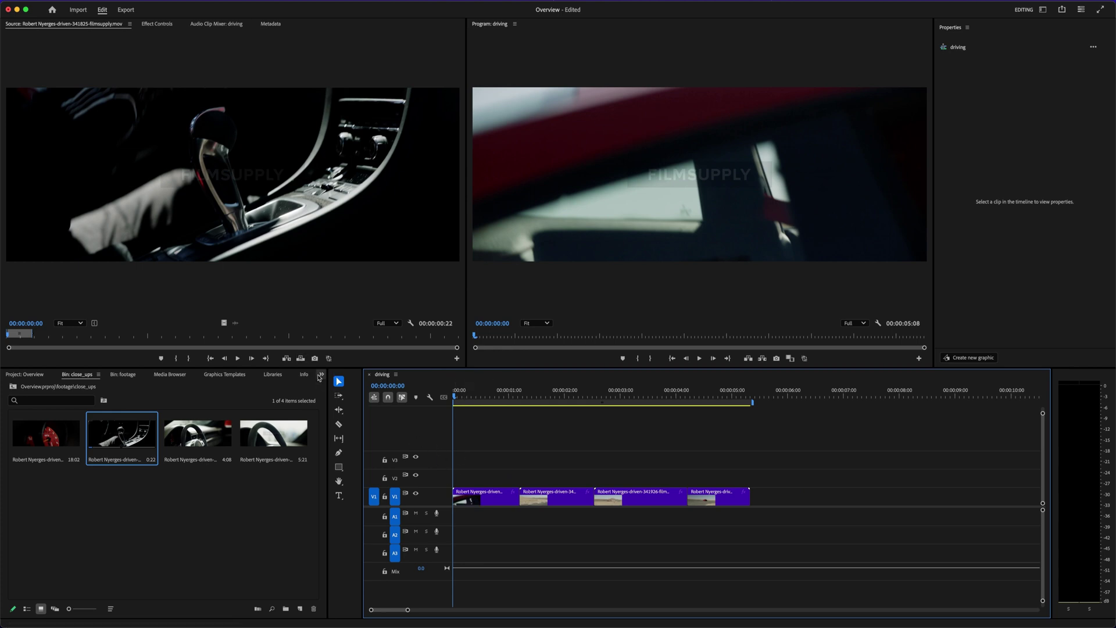
Try overwriting the start of track V1 with the marked gear-shifter range, and undo it
click(302, 358)
click(575, 466)
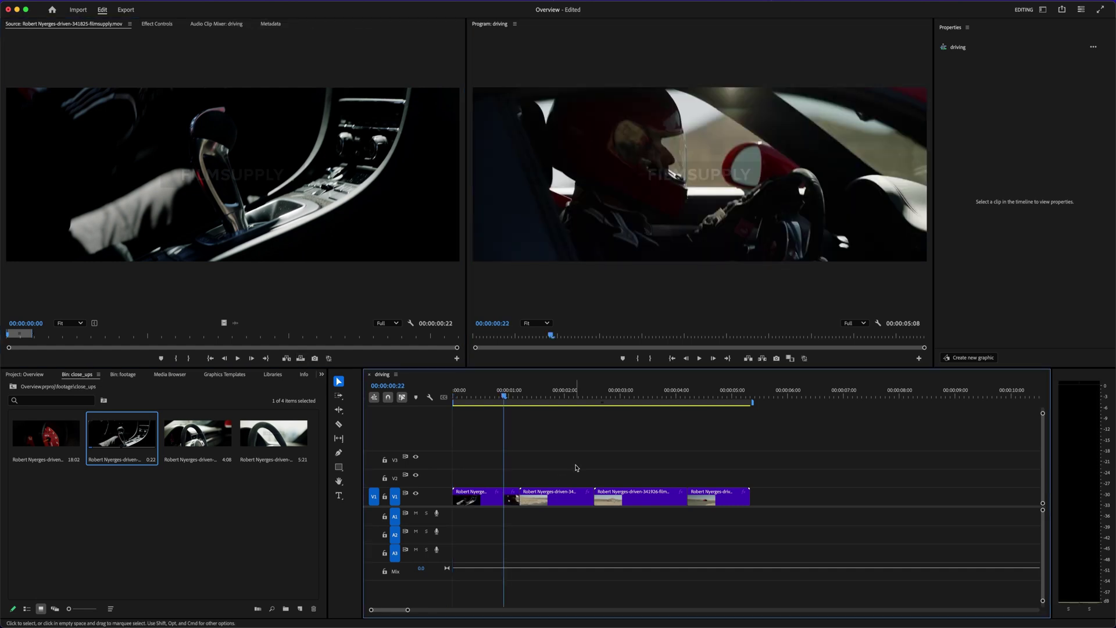
key(super+z)
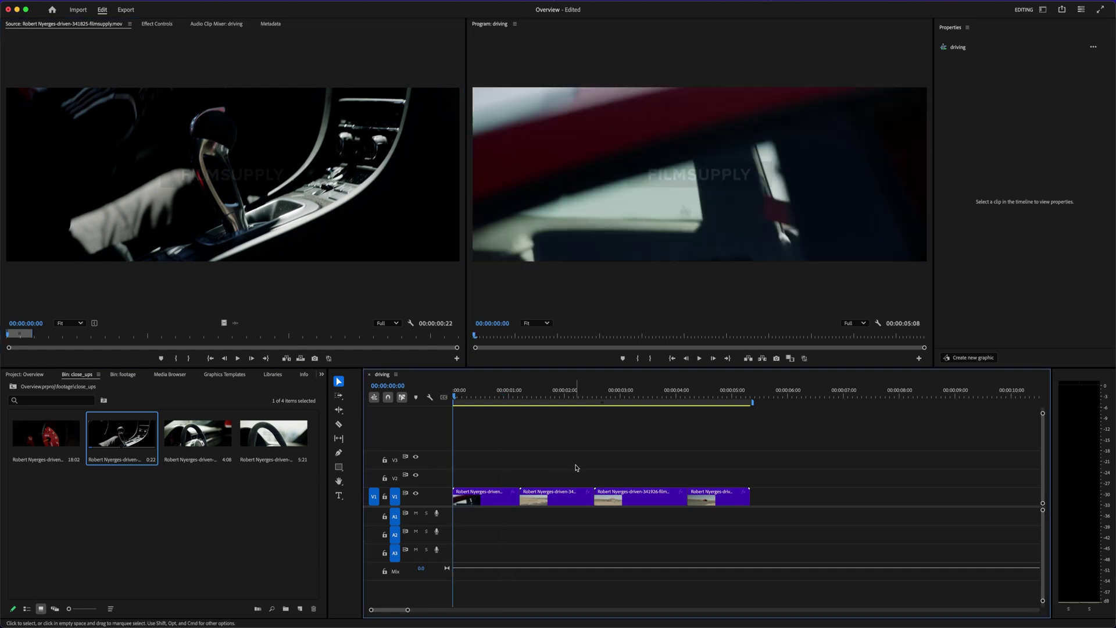
Insert the marked gear-shifter range at the start of track V1 and play back the new opening
click(287, 359)
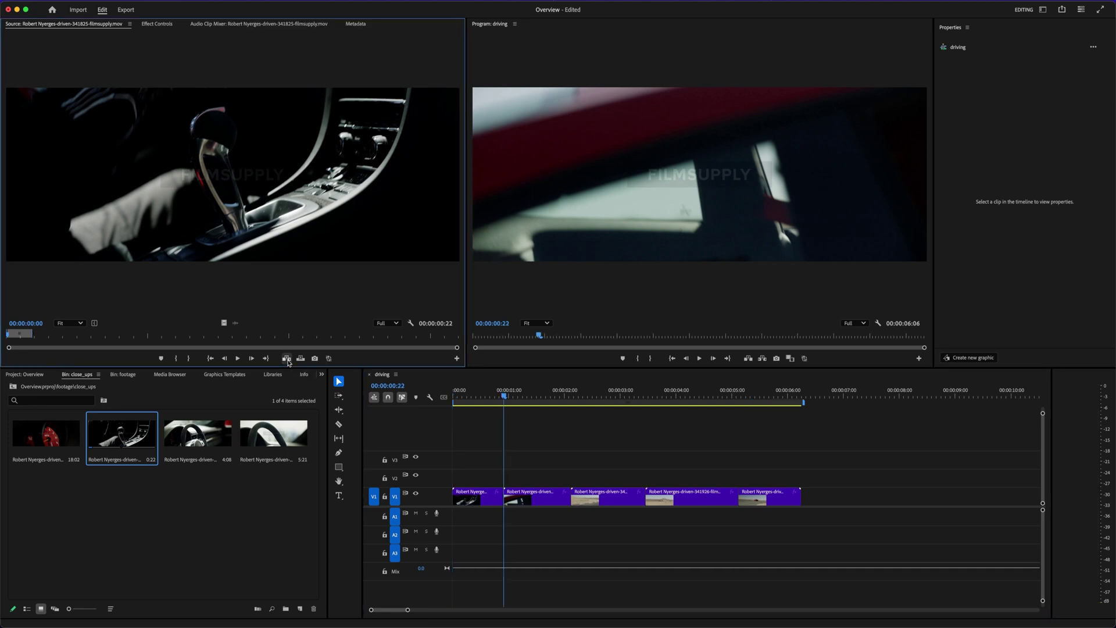
key(space)
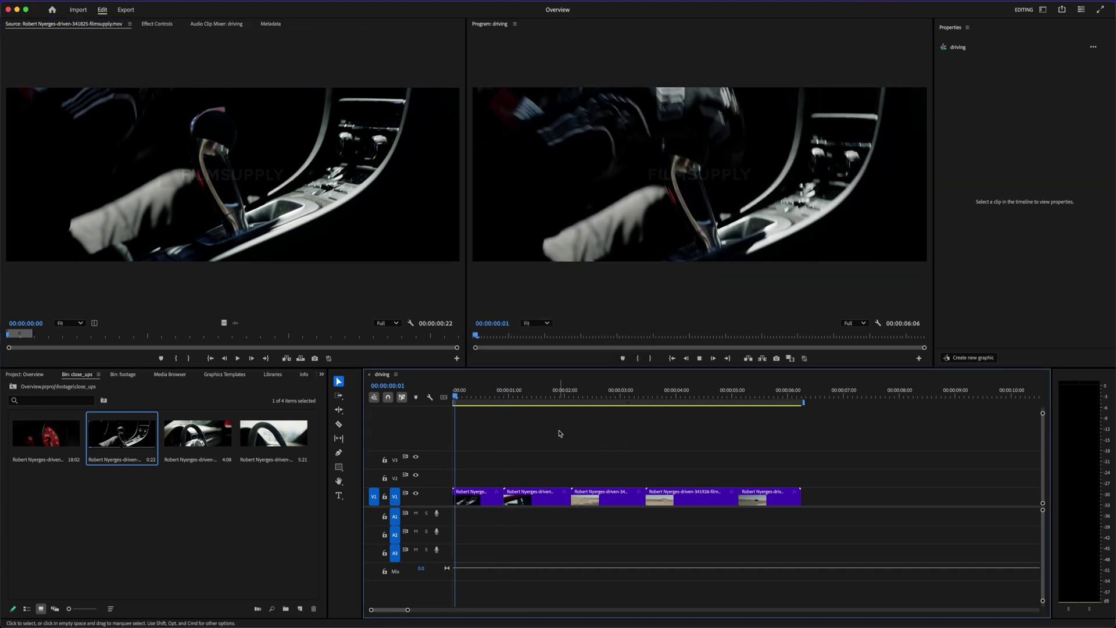
key(minus)
key(equal)
key(space)
key(Up)
key(space)
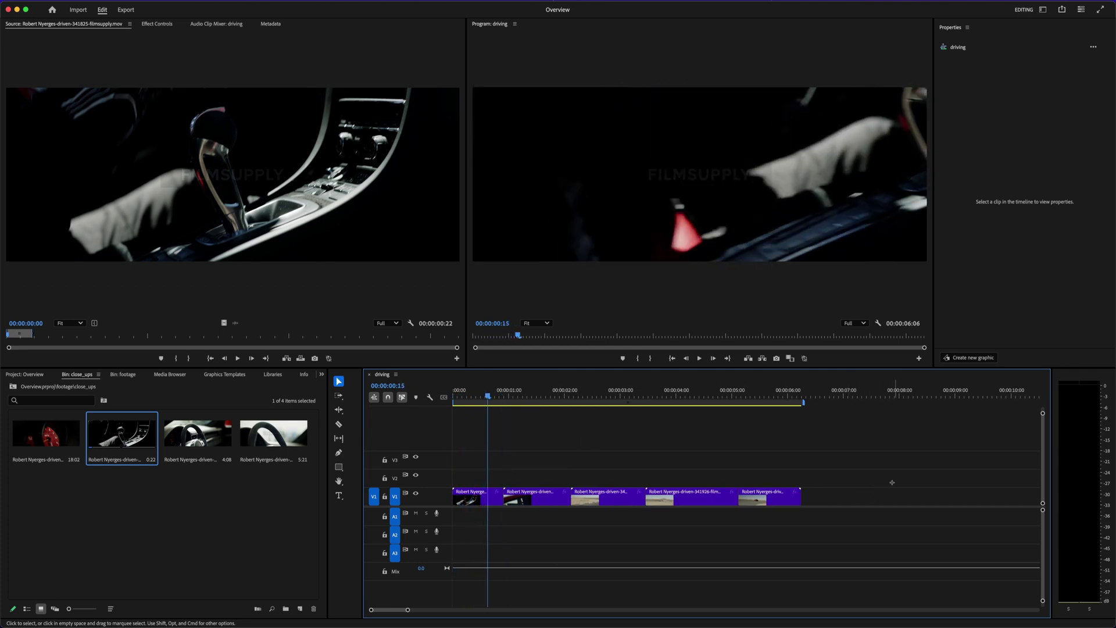
Move all clips after the gear-shifter shot about 6 frames earlier so they cover its end
drag(893, 483, 544, 515)
drag(618, 504, 593, 503)
click(591, 441)
Play back the tightened opening of the sequence from the start and stop at 00:00:00:15
drag(521, 395, 453, 395)
key(minus)
key(minus)
key(space)
key(equal)
key(space)
drag(490, 396, 453, 398)
key(space)
key(=)
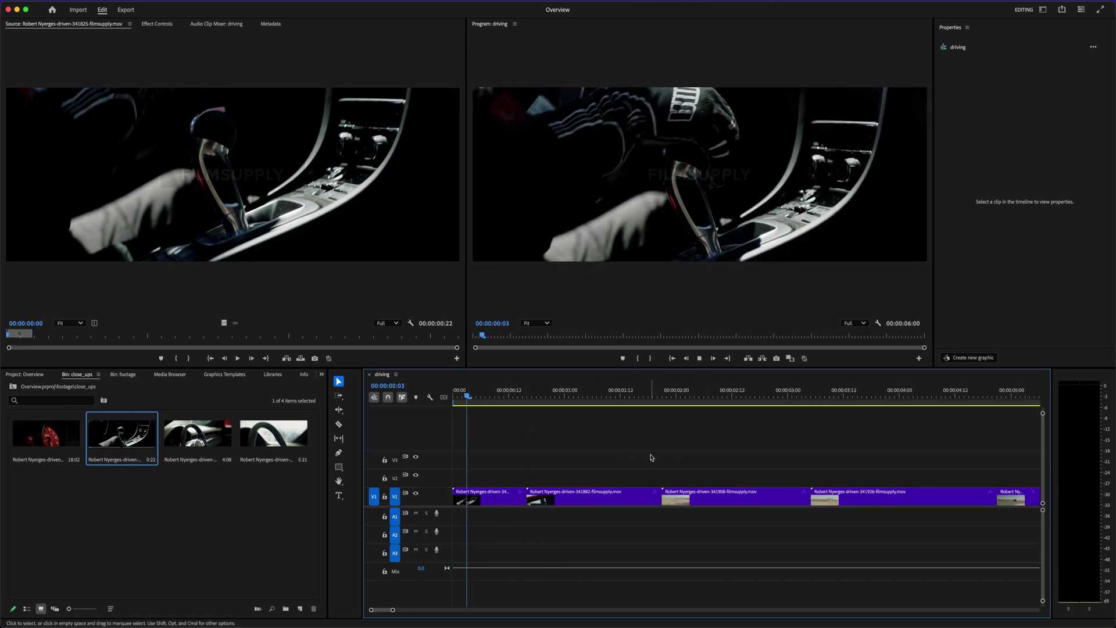
key(minus)
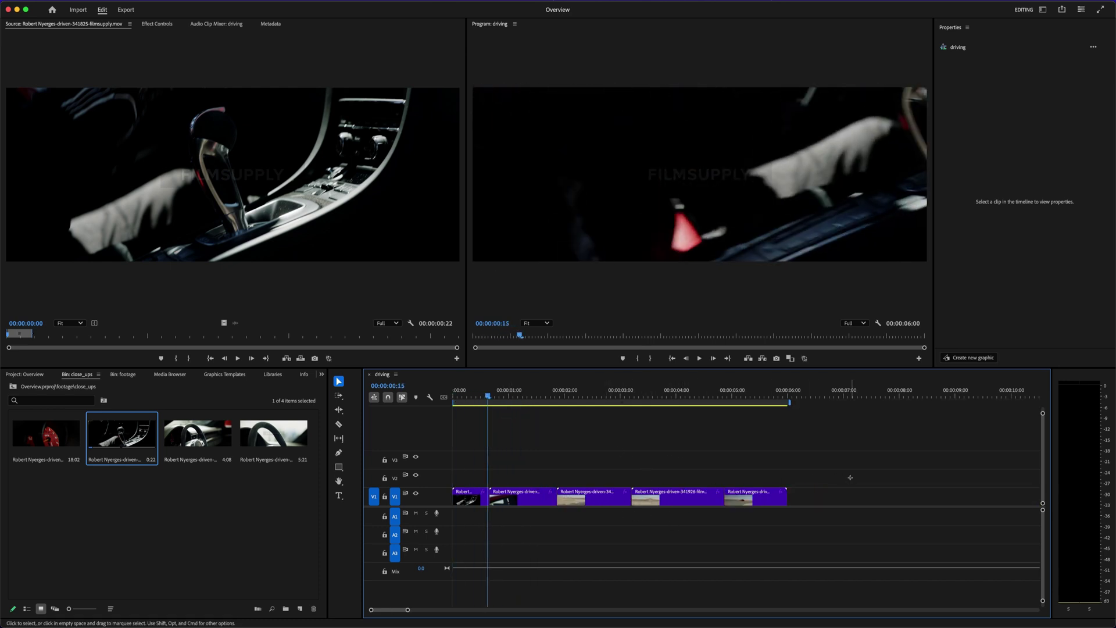
Select every clip after the gear-shifter shot and shift them one frame earlier, to start at 00:00:00:15
drag(851, 477, 493, 517)
key(equal)
key(equal)
mouse_move(635, 498)
mouse_down()
mouse_move(617, 500)
mouse_move(627, 501)
mouse_up()
Deselect the clips and play back the five-clip edit to check the new opening cut
key(space)
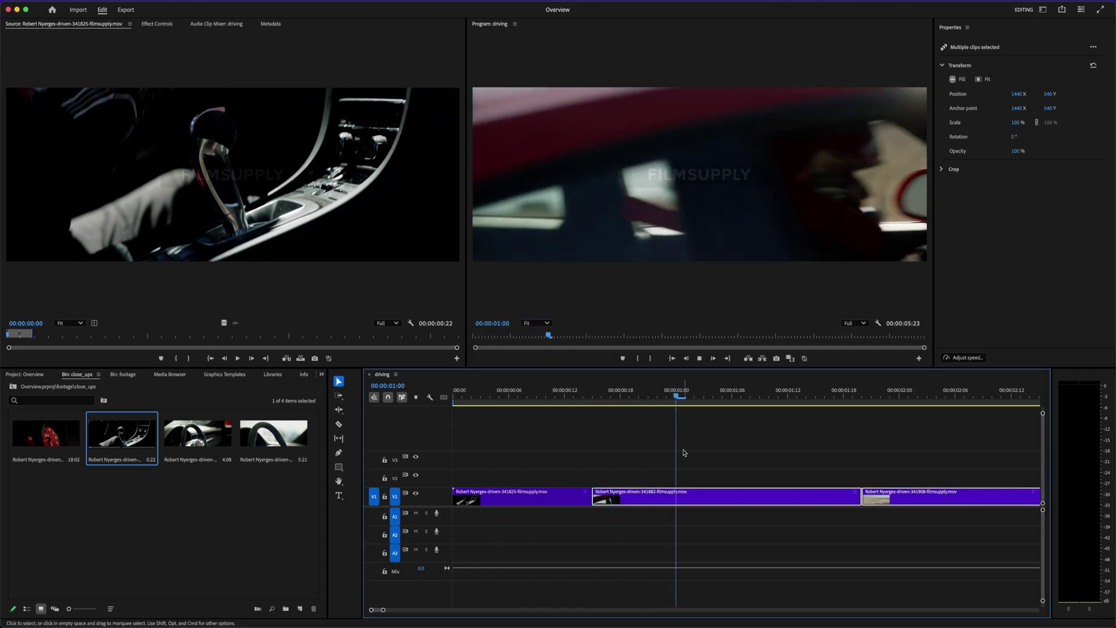
click(684, 453)
key(-)
key(space)
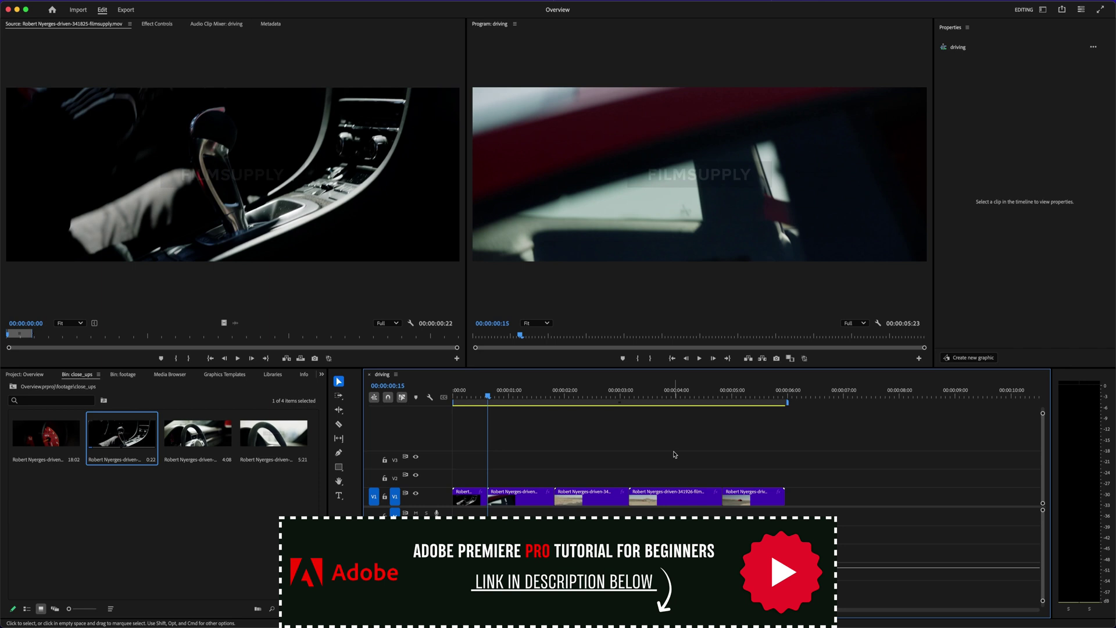
key(space)
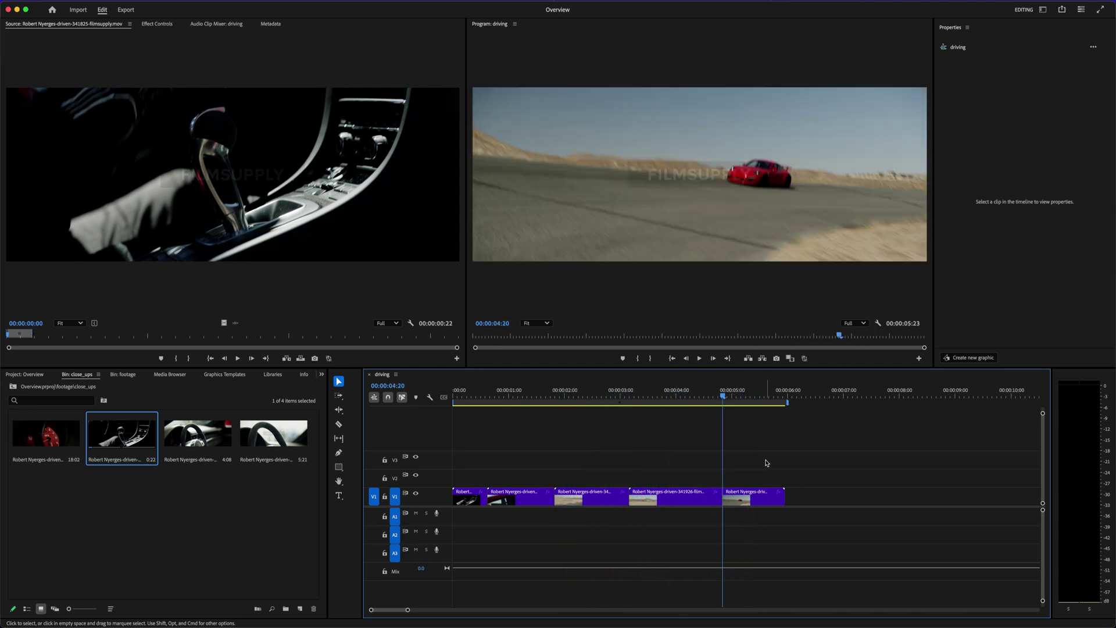
Save the project and replay the cut into the last clip from 00:00:04:08
key(super+s)
click(696, 397)
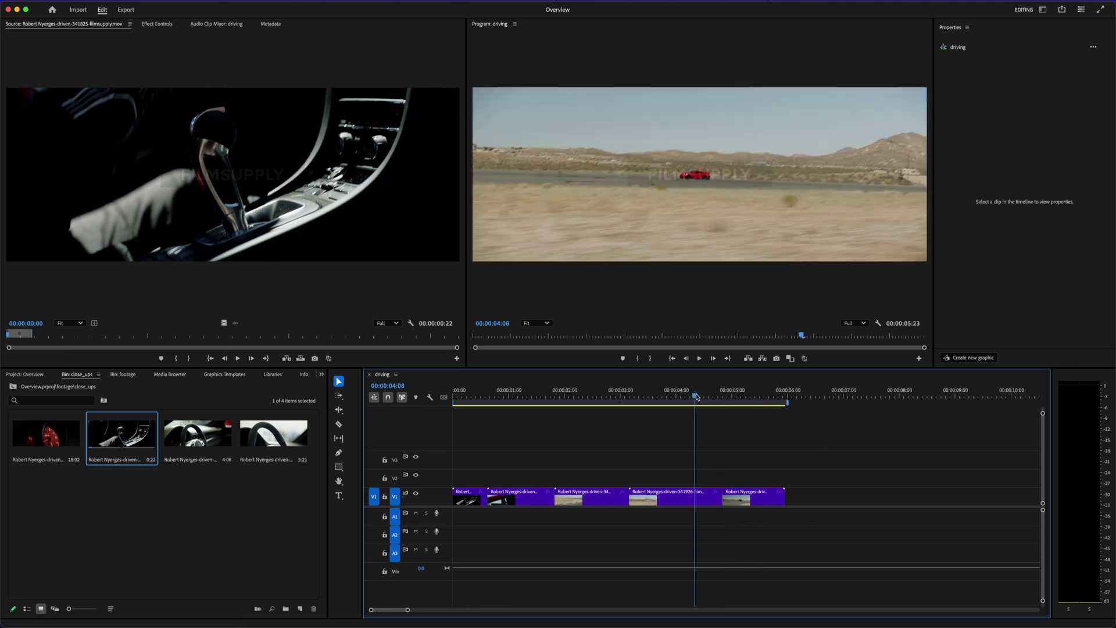
key(space)
key(space)
key(space)
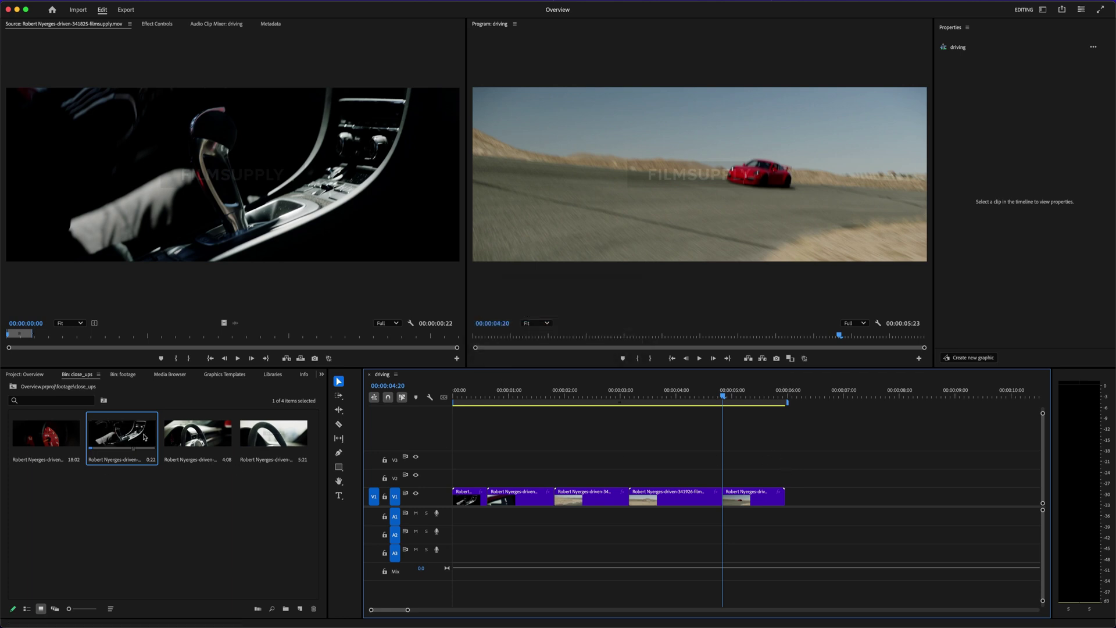
Play the gear-shifter clip in the Source Monitor from 00:00:00:23 to 00:00:02:09 to look for another shot
drag(31, 335, 32, 334)
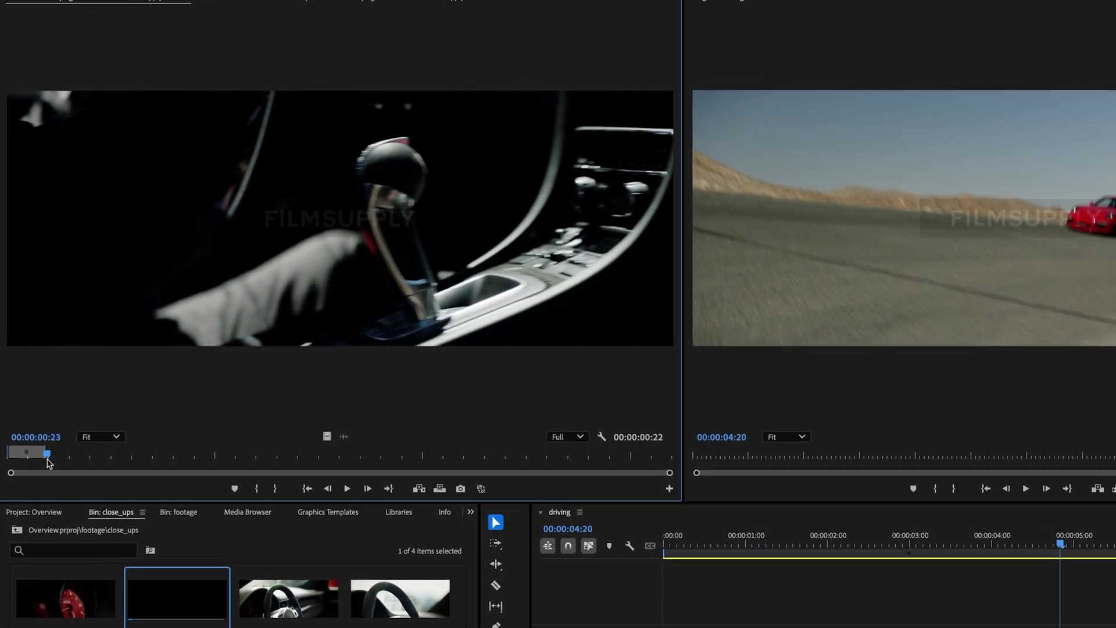
click(345, 490)
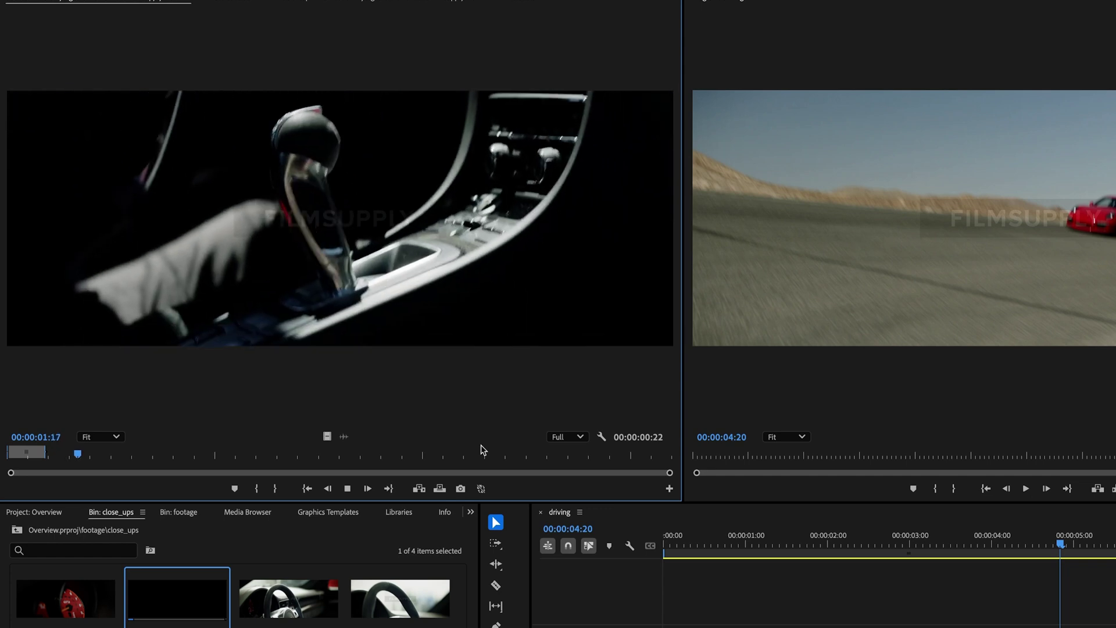
key(space)
key(space)
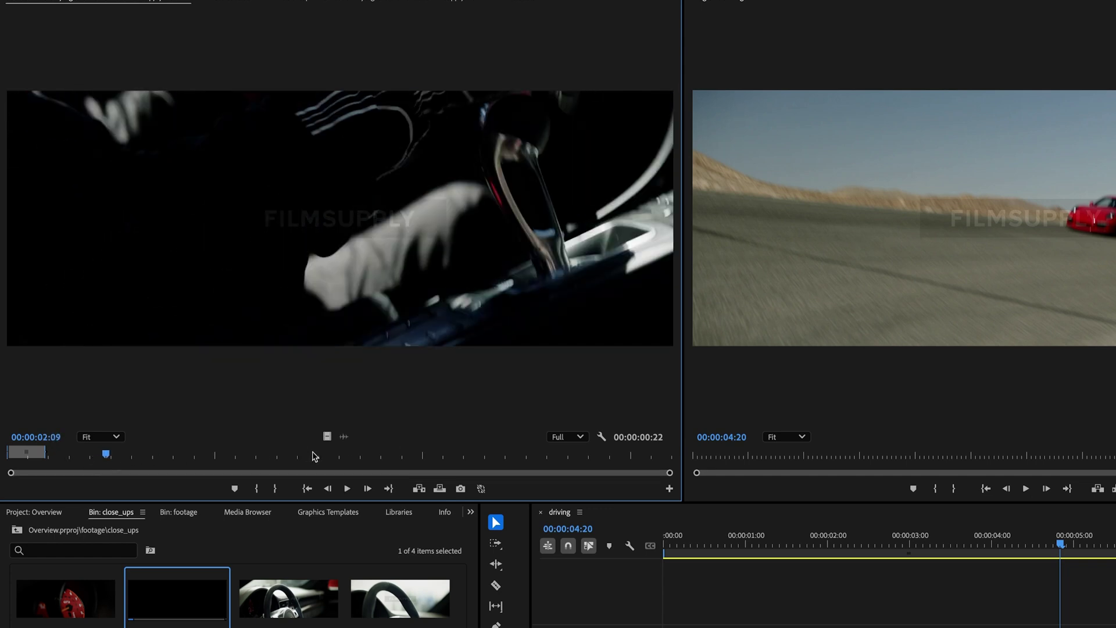